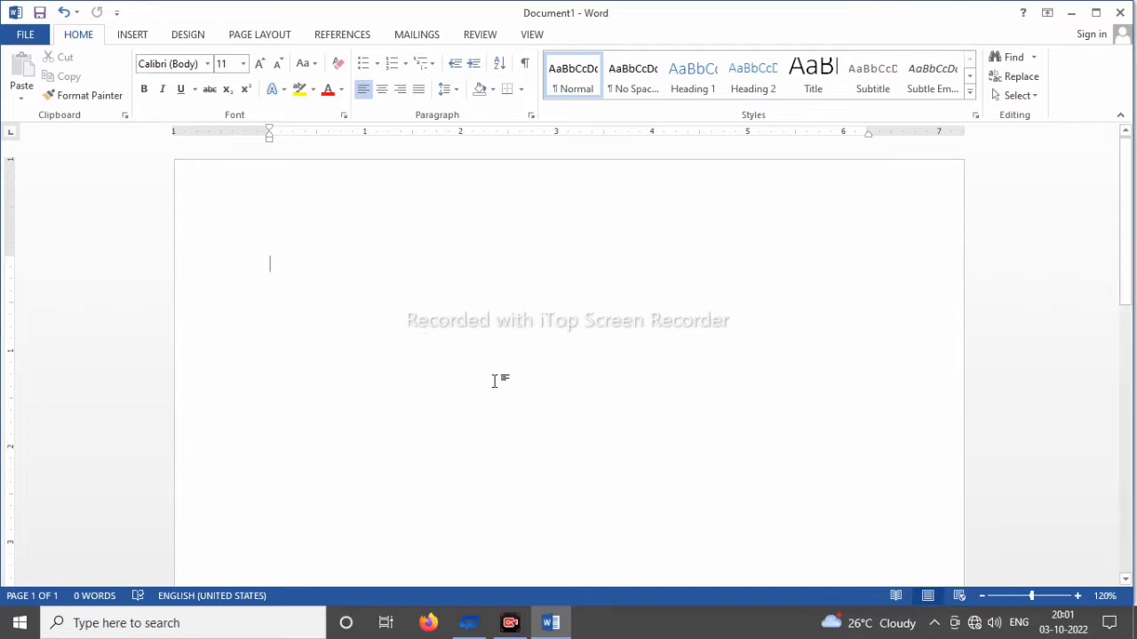
Step: Generate sample text in the blank document with the formula =rand(5,3)
text(=rand)
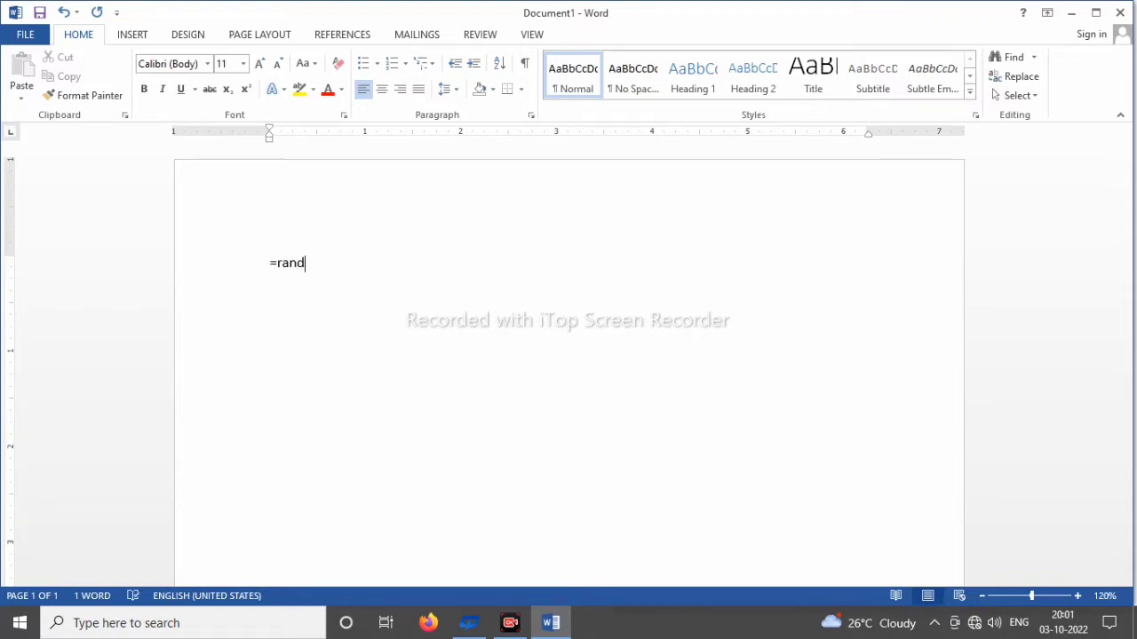
text(()
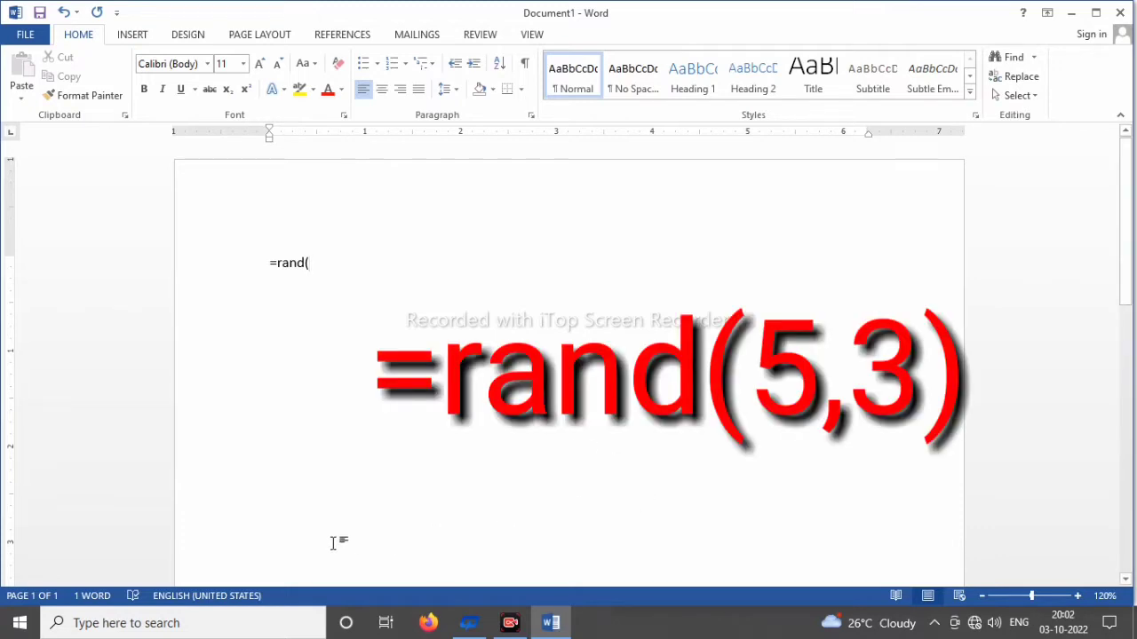
text(5,)
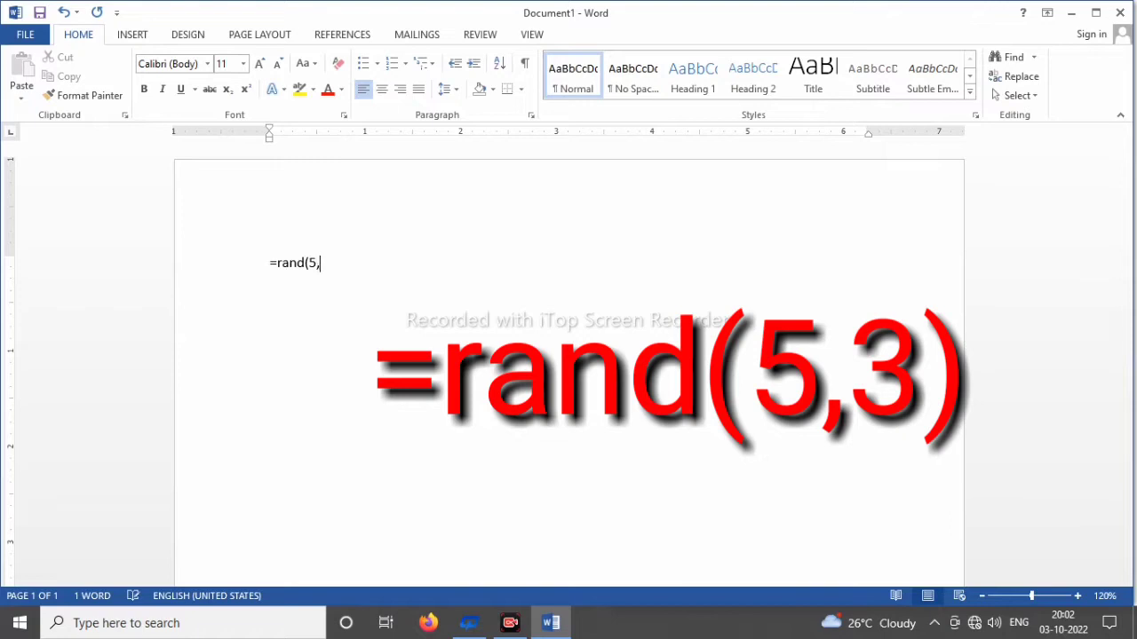
text(3))
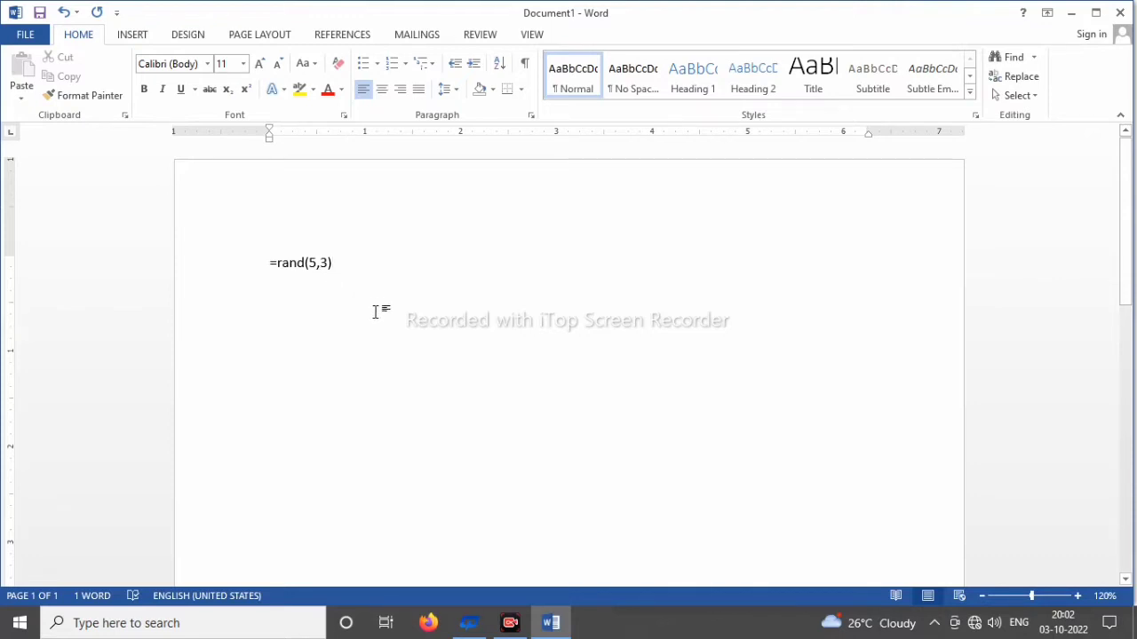
key(Return)
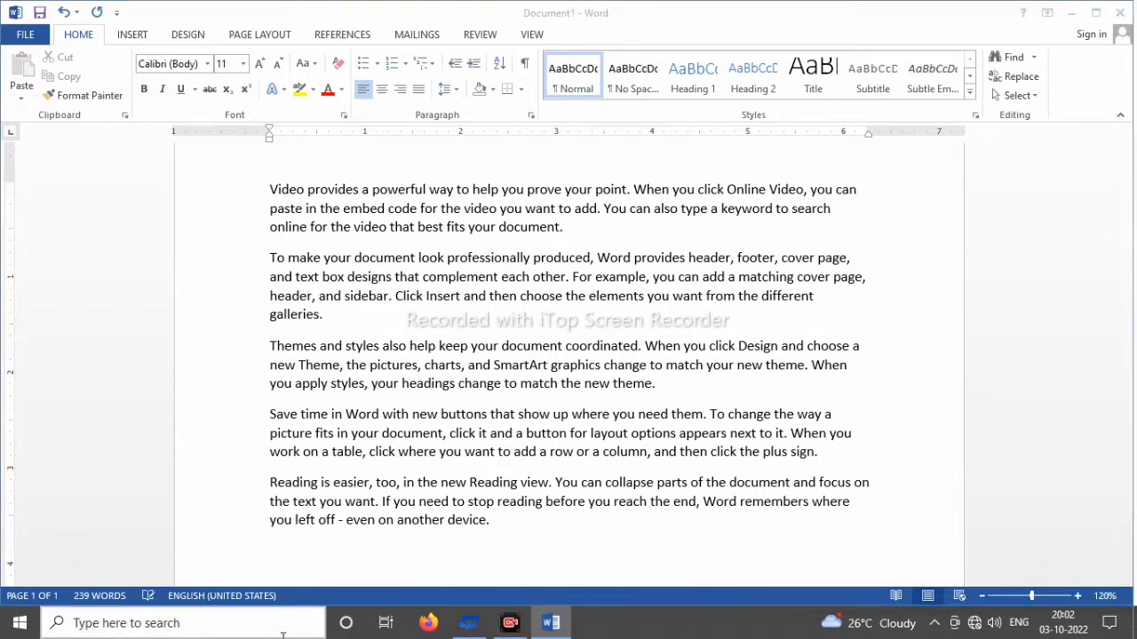
Step: Create a new blank document and fill it with sample text using the formula =rand(3,4)
key(ctrl+n)
text(=)
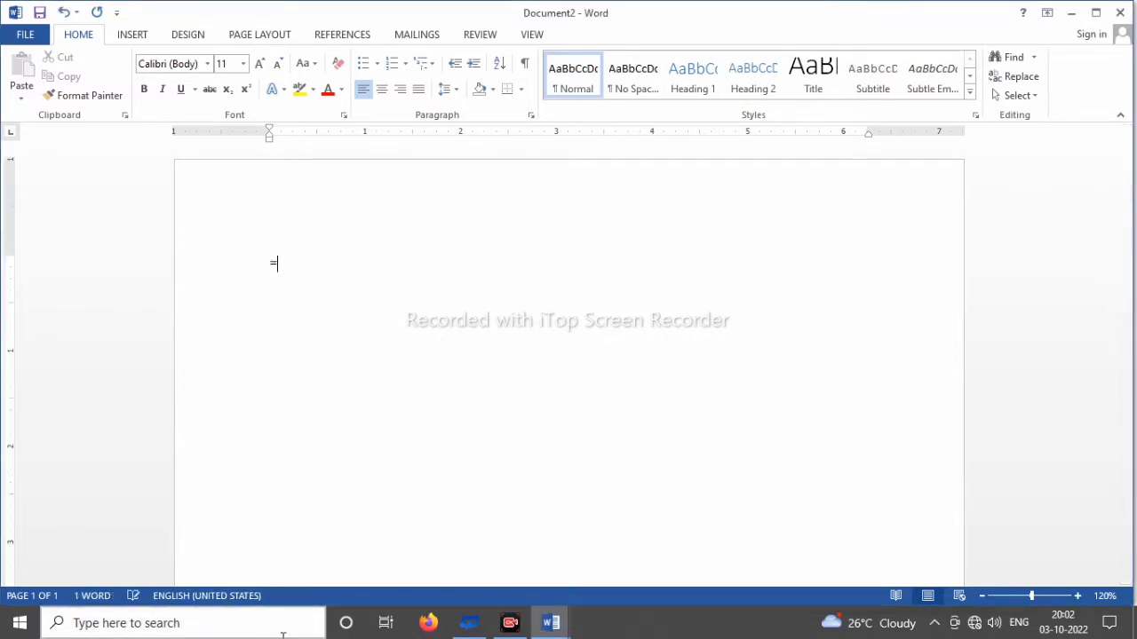
text(rand(3,4)
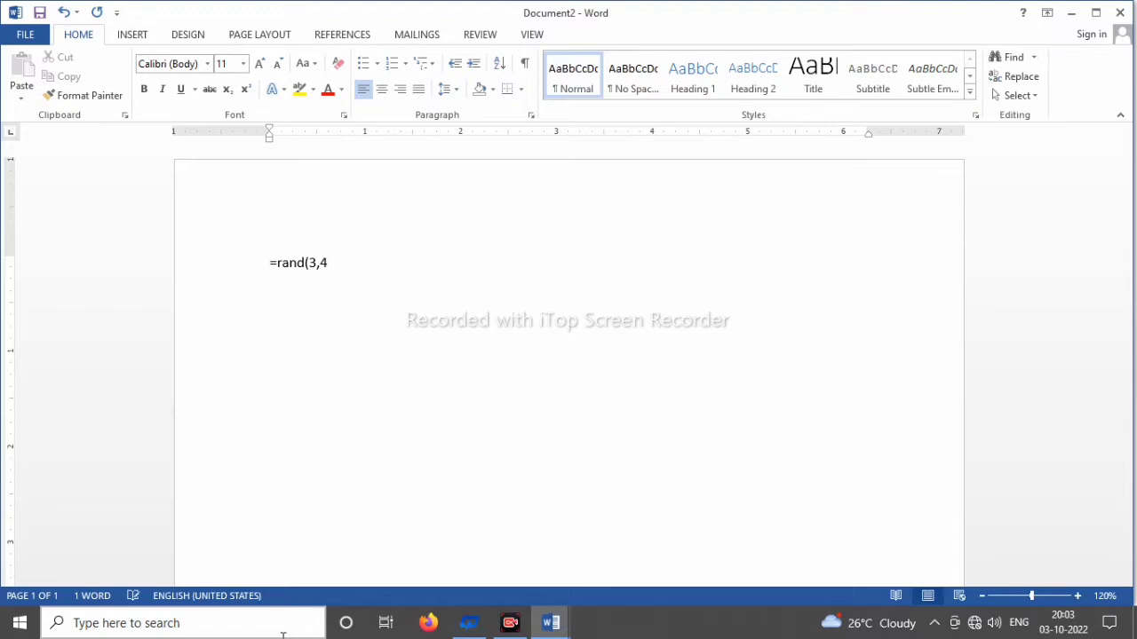
text())
key(Return)
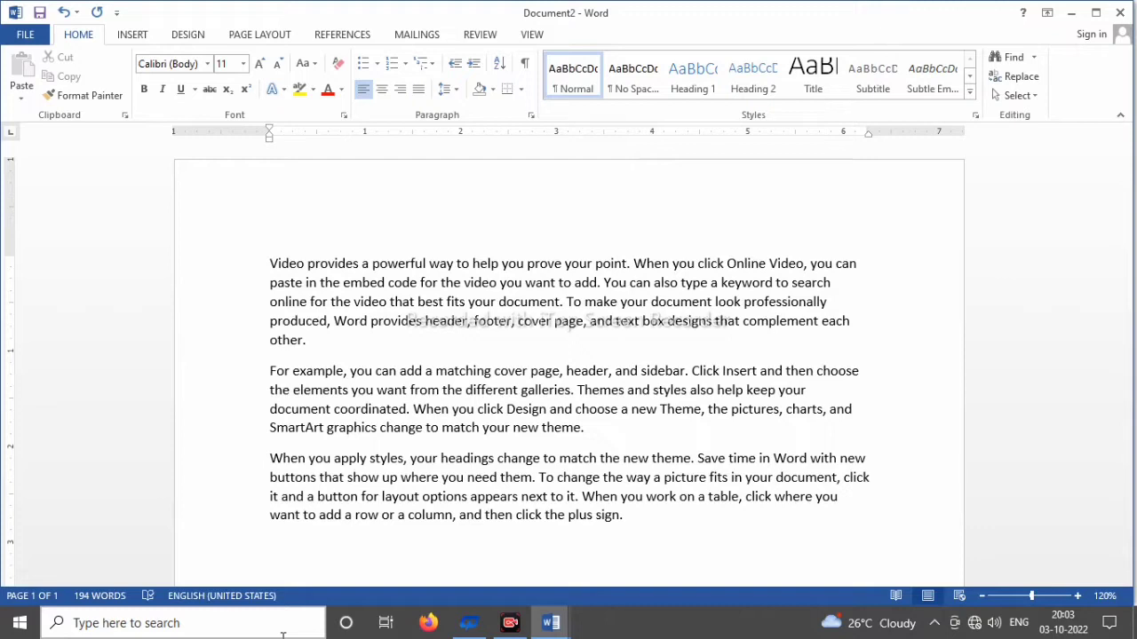
Step: Select all the text and browse the available fonts without applying one
click(269, 259)
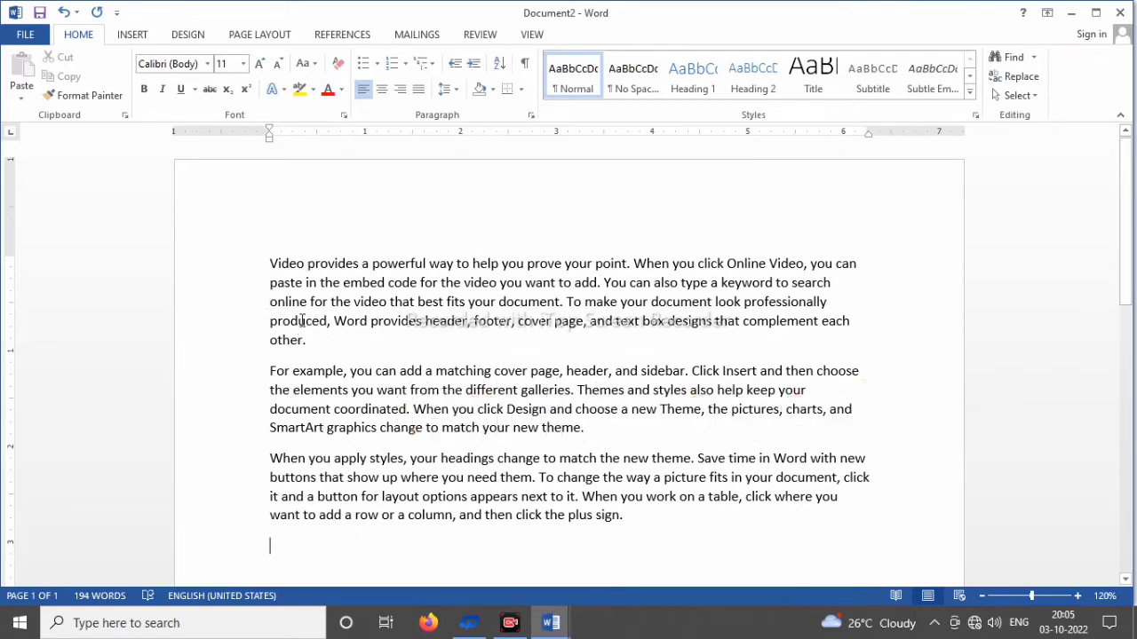
key(ctrl+a)
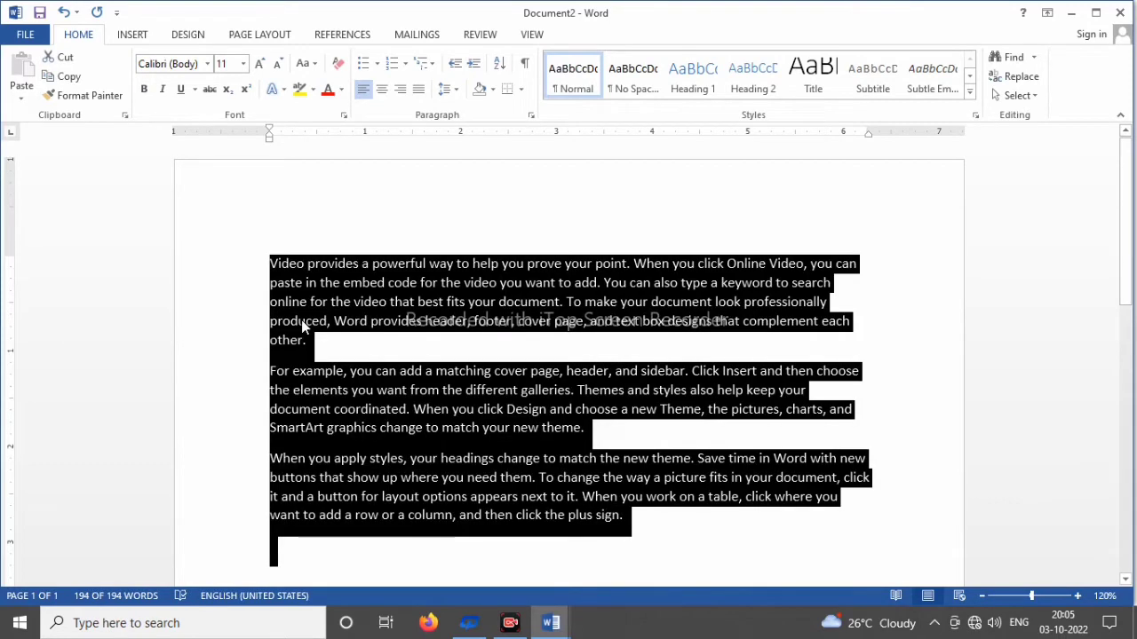
click(209, 67)
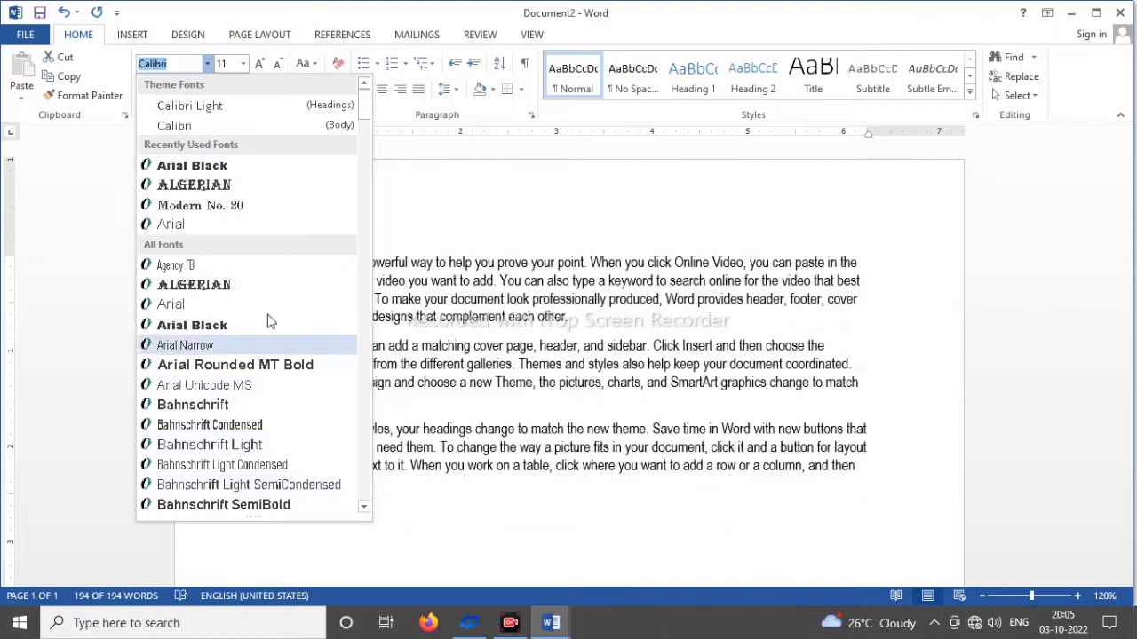
scroll(367, 135, down, 10)
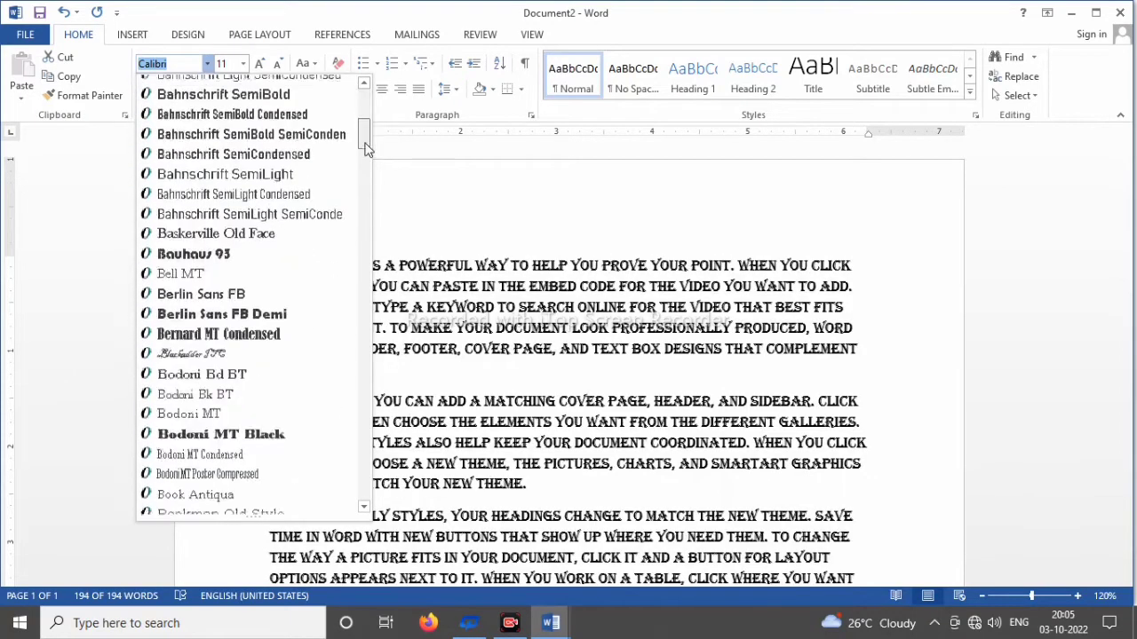
drag(365, 164, 359, 255)
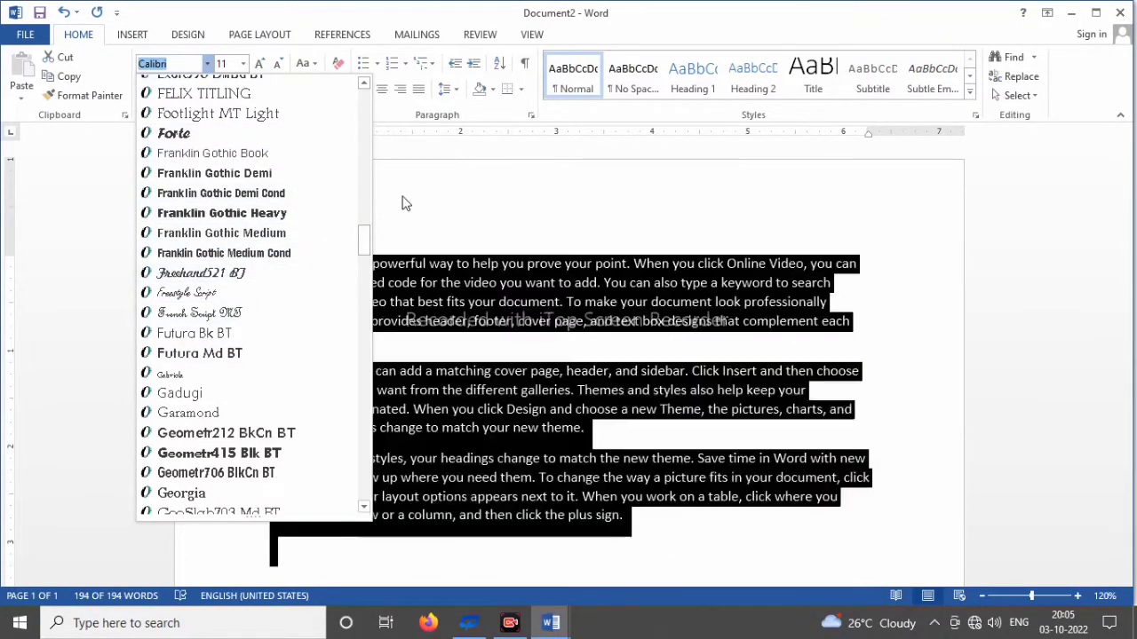
click(412, 197)
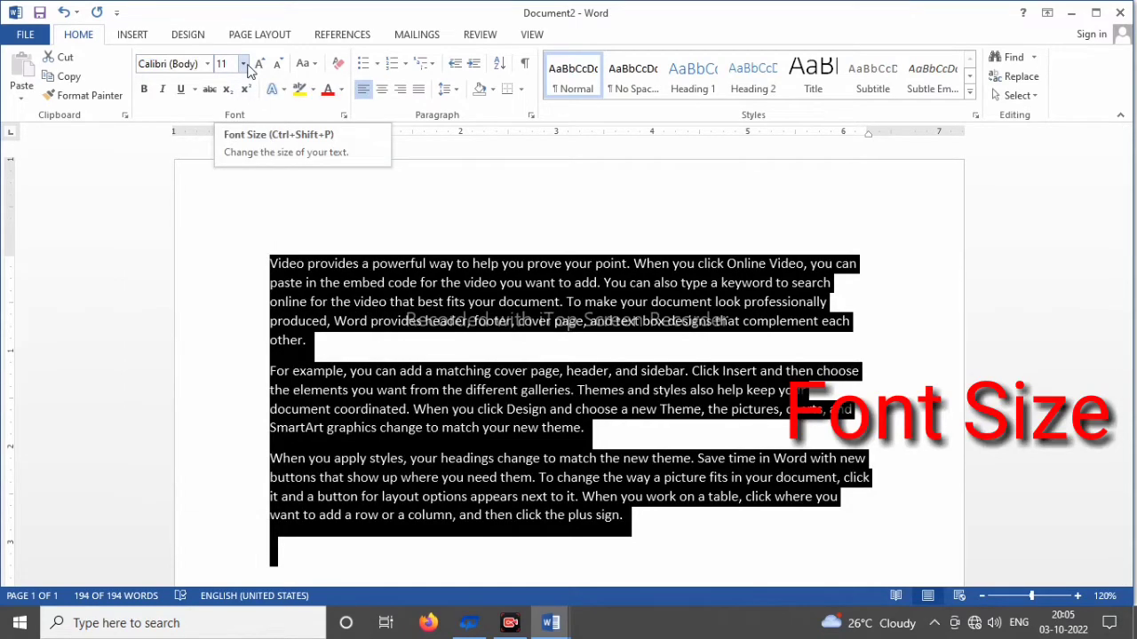
Step: Set the font size of all the selected text to 14
click(244, 64)
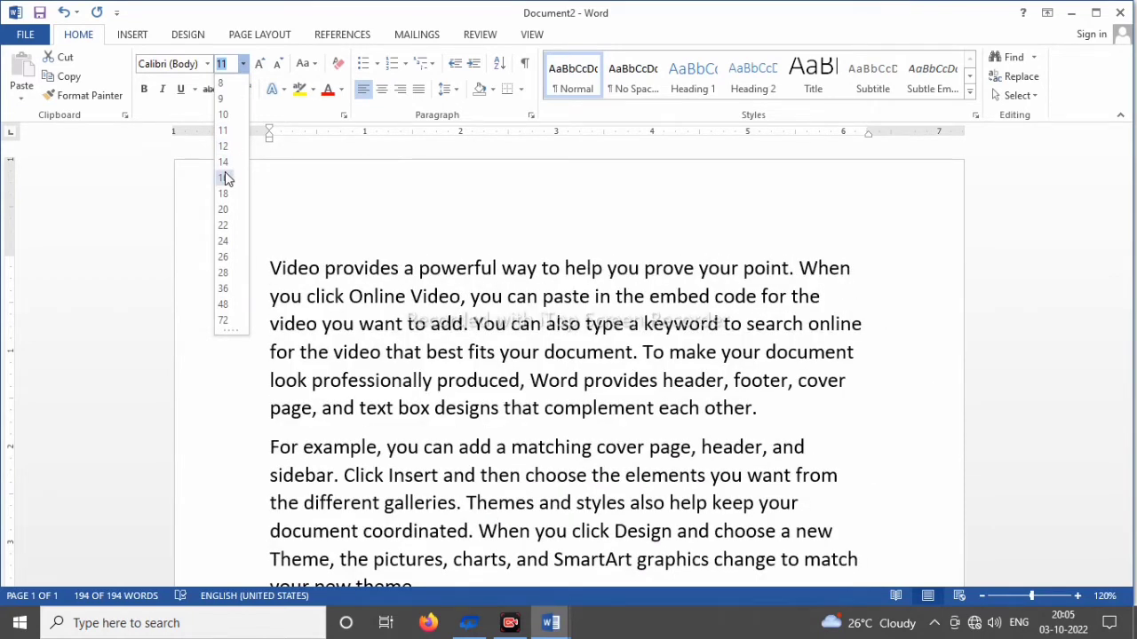
key(Escape)
text(14)
key(Return)
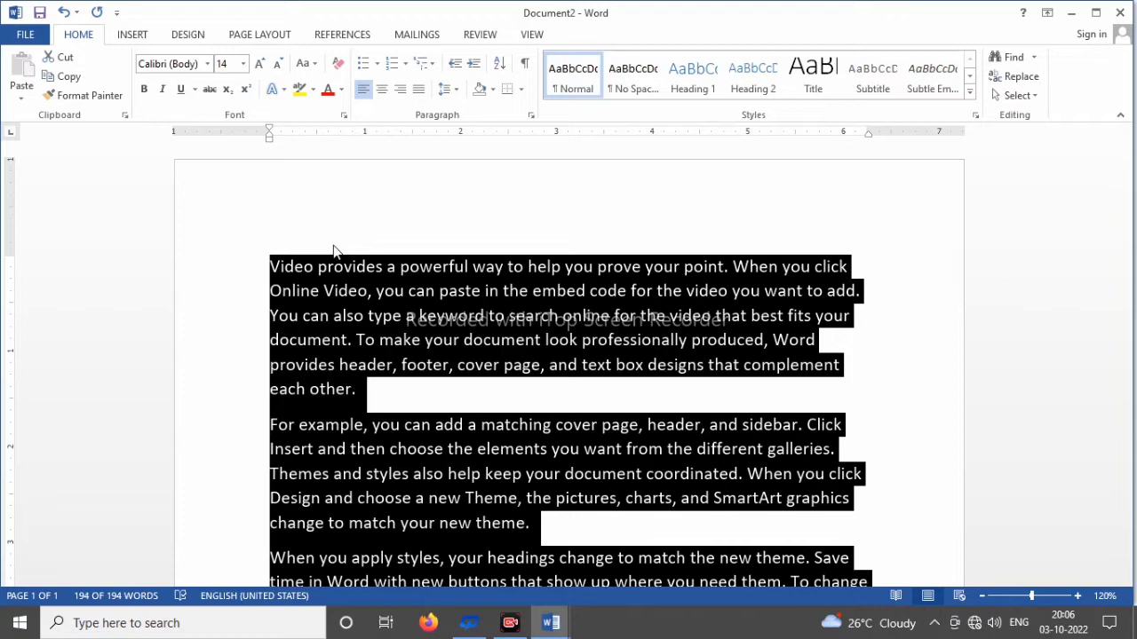
click(242, 64)
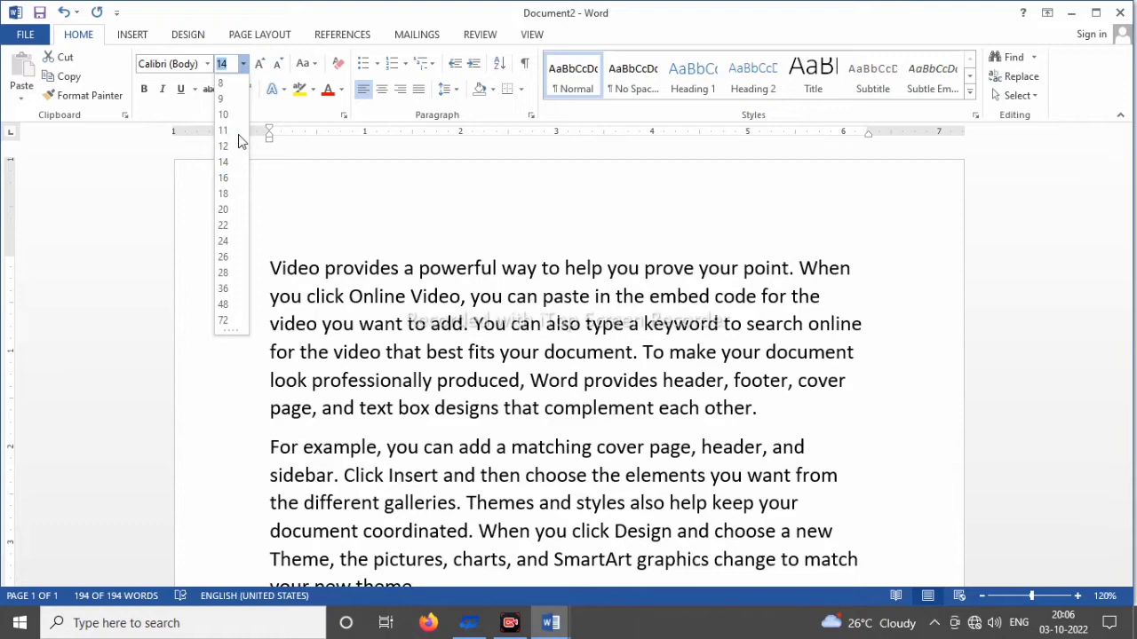
key(ctrl+a)
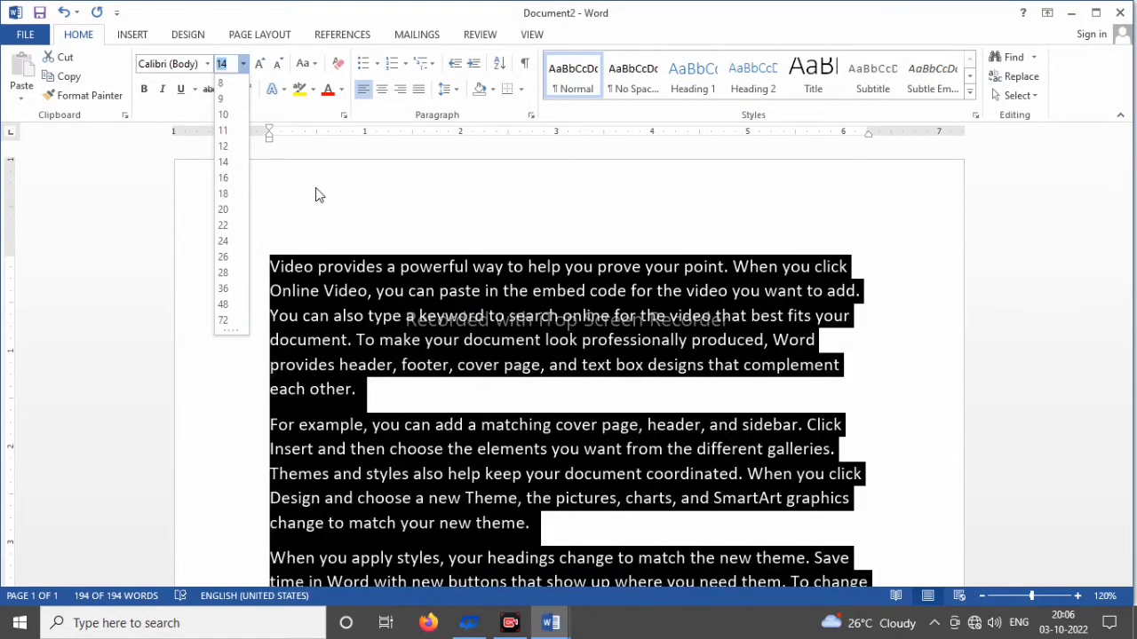
key(Escape)
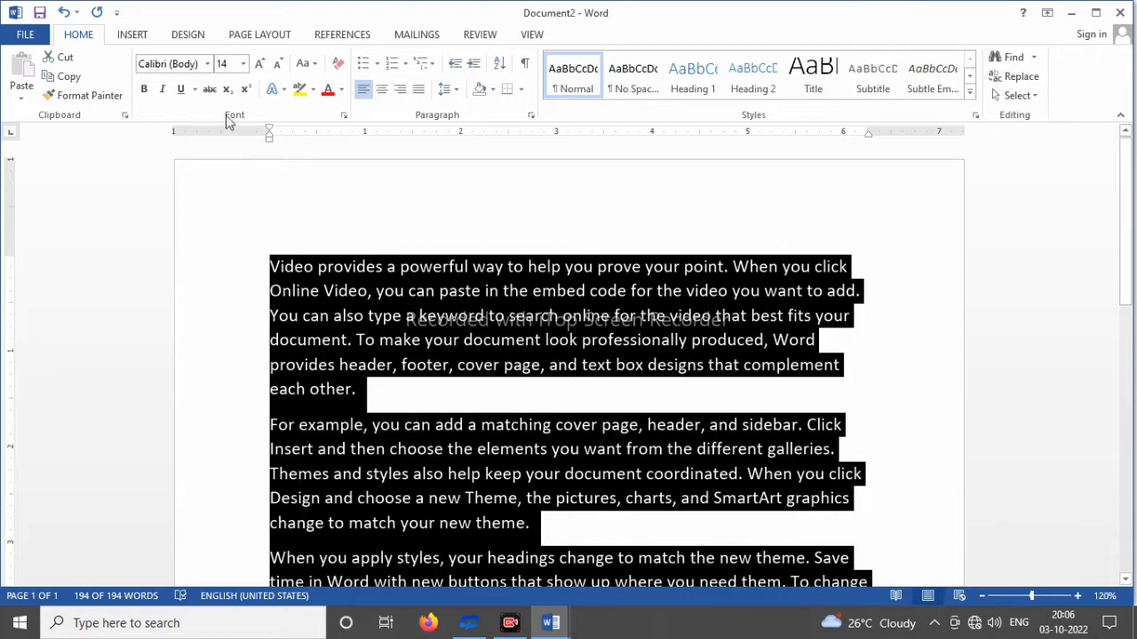
Step: Set the selected text to the custom font size 12.5
click(223, 66)
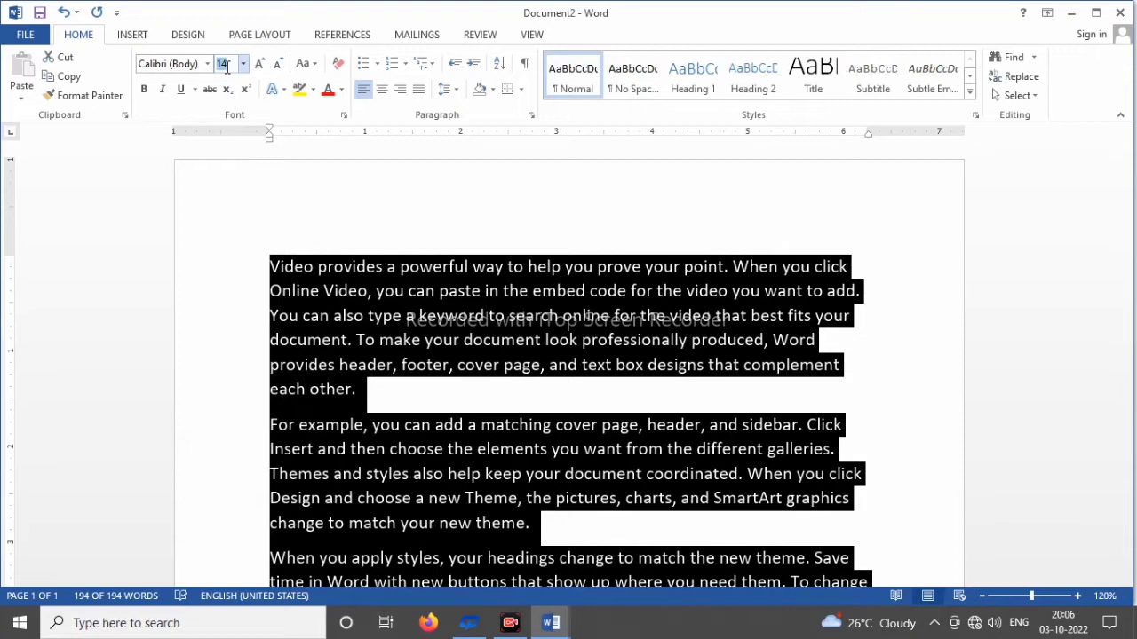
text(12.5)
key(Return)
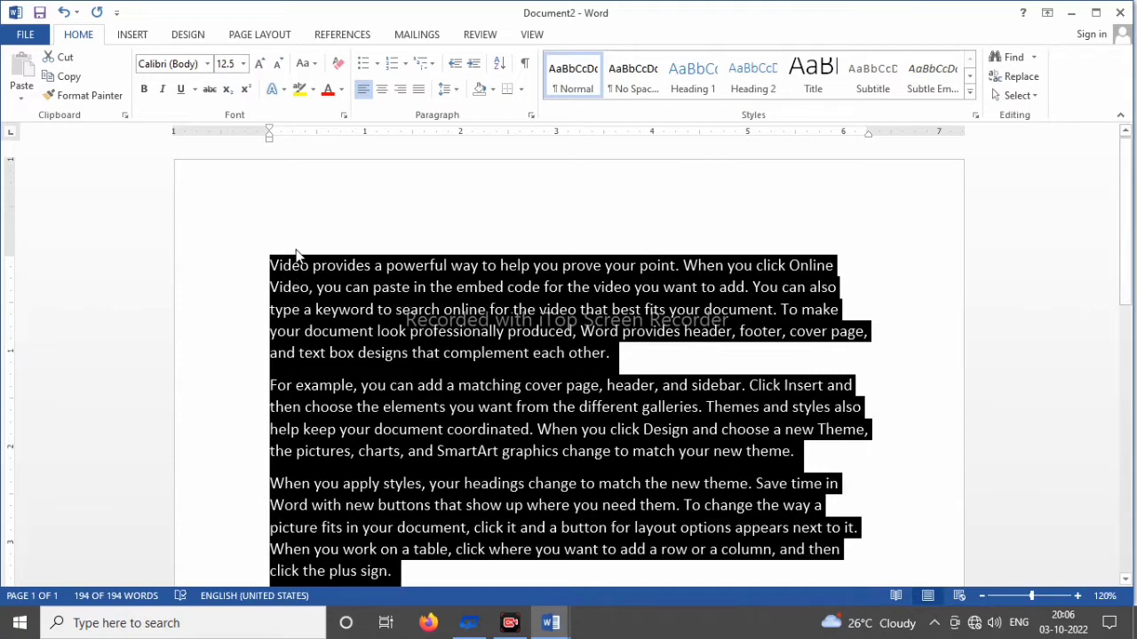
Step: Set the selected text's font size to 72, and increase it stepwise to 90
click(242, 64)
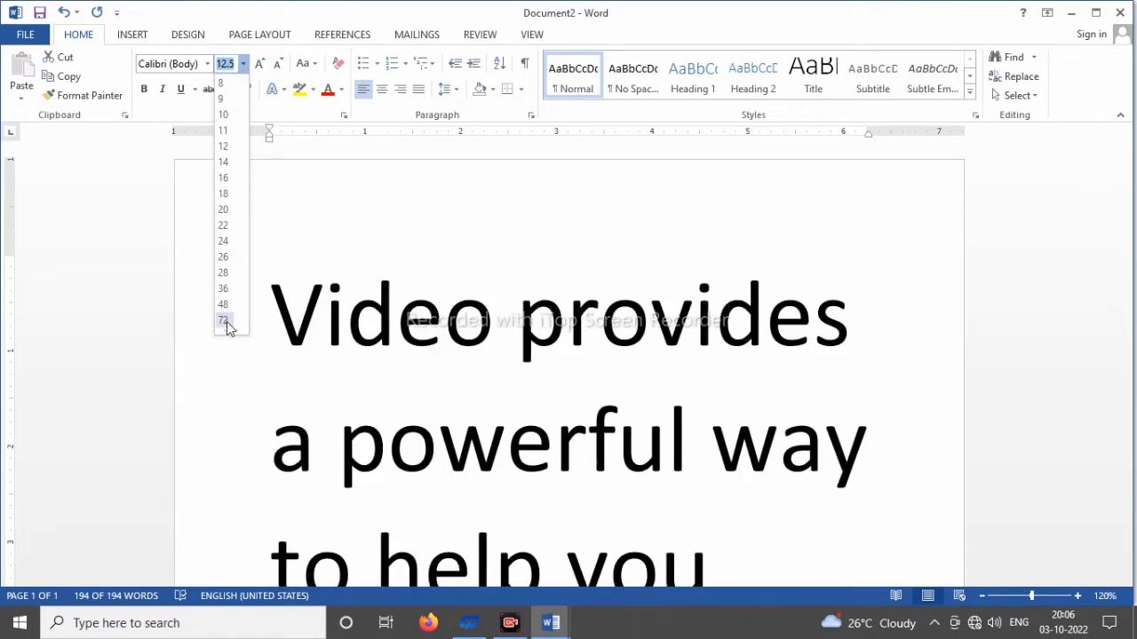
click(224, 321)
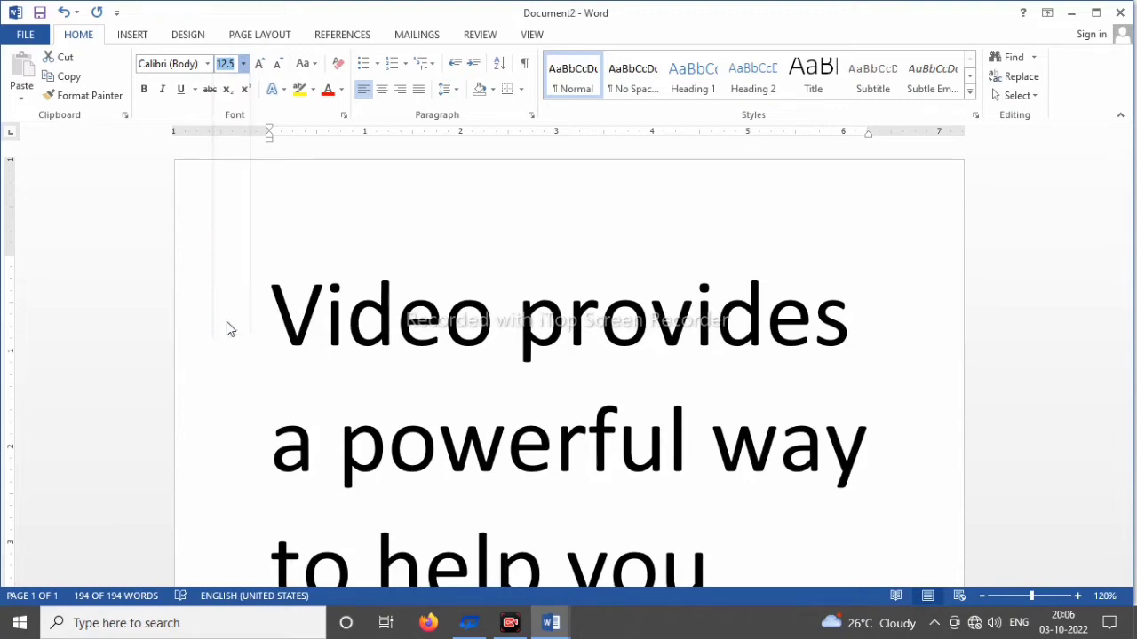
click(260, 64)
click(260, 64)
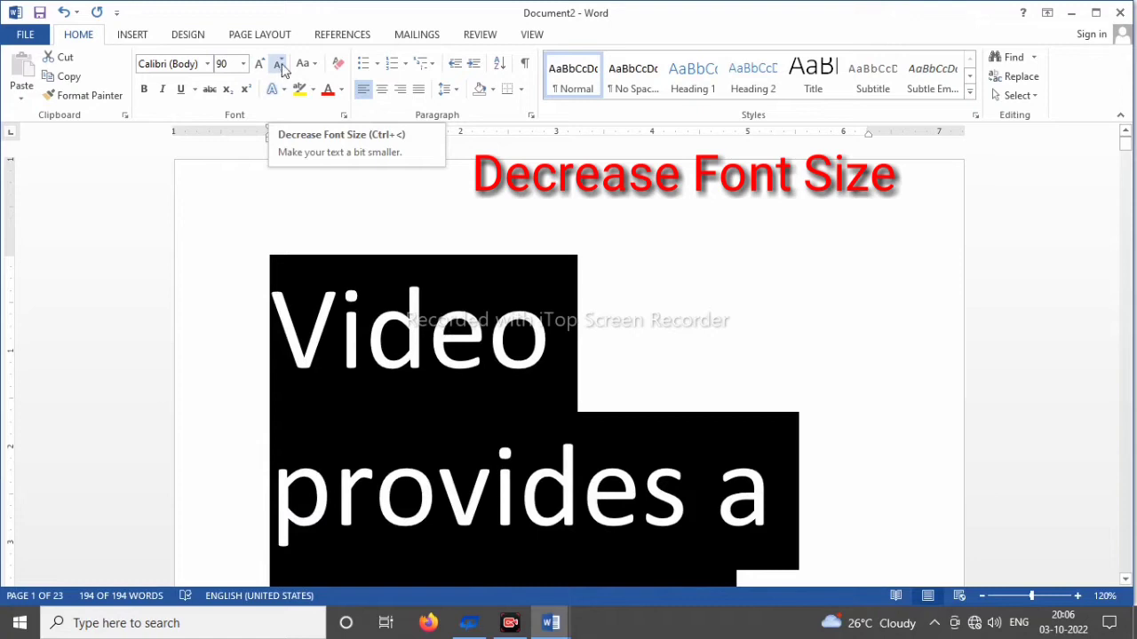
Step: Decrease the selected text's font size stepwise to 12
click(279, 66)
click(278, 66)
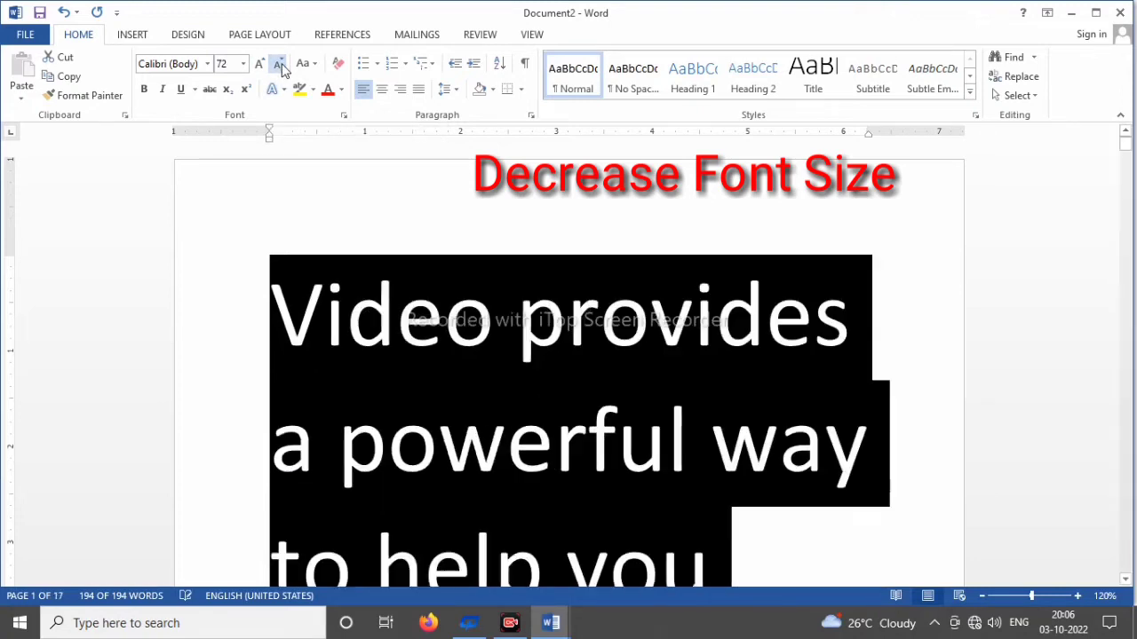
click(279, 66)
click(279, 66)
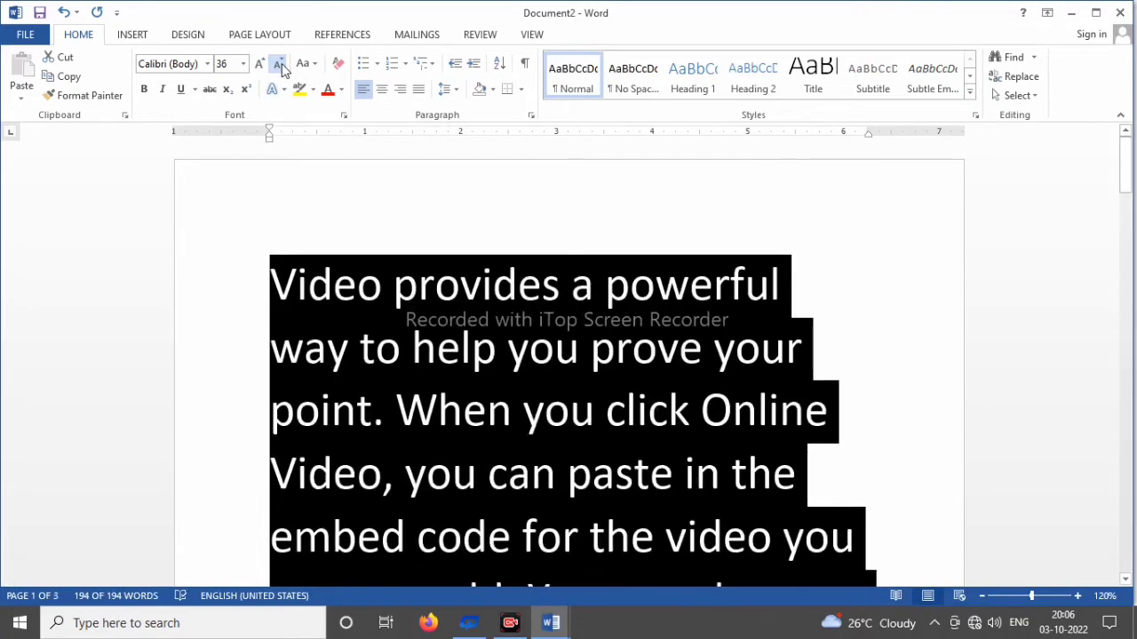
click(279, 66)
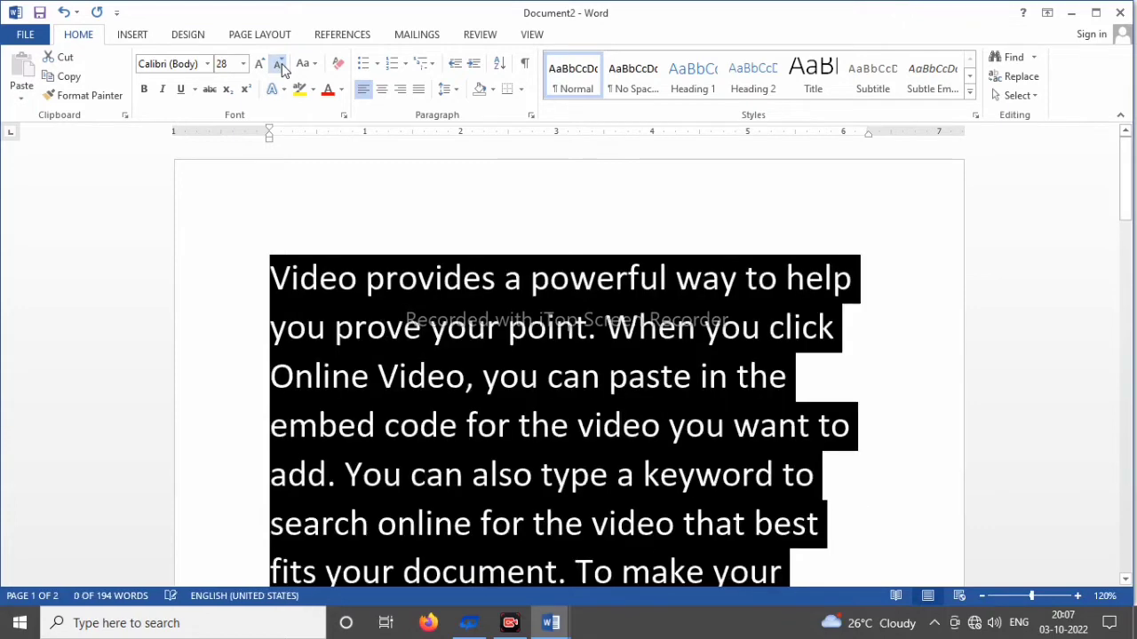
click(279, 66)
click(278, 66)
click(279, 66)
click(279, 66)
click(279, 66)
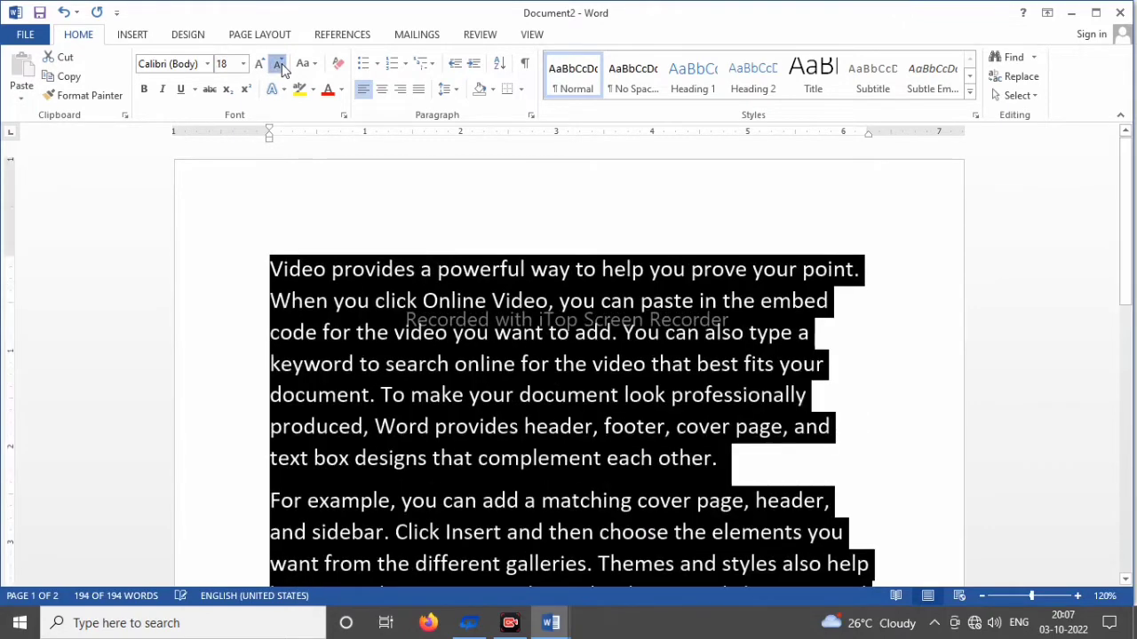
click(278, 65)
click(279, 65)
click(279, 66)
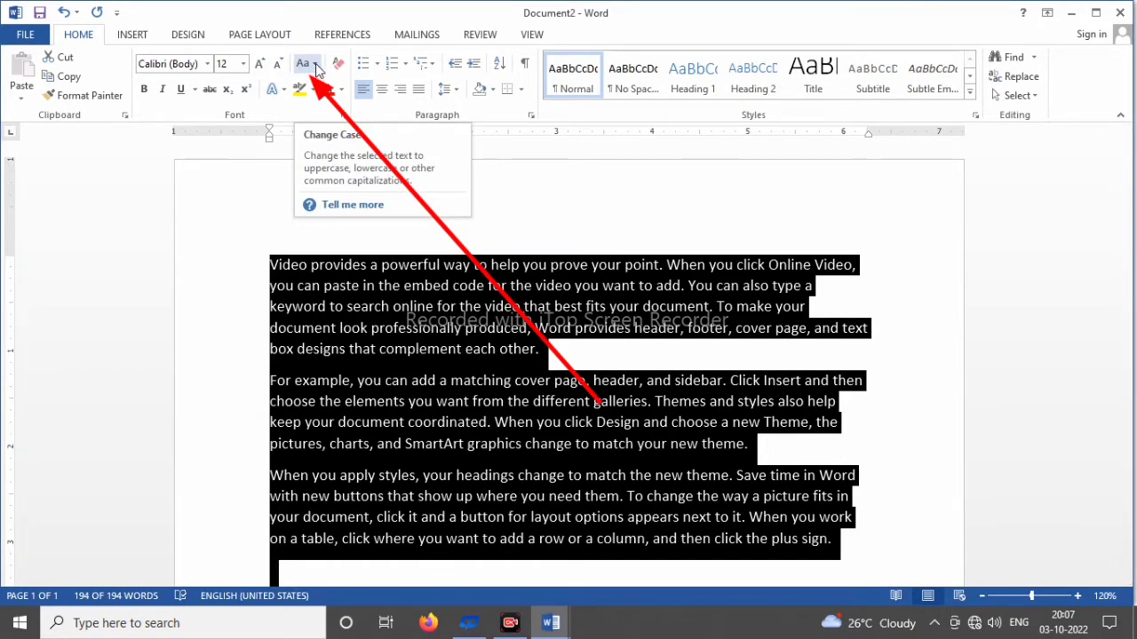
Step: Change the case of all the selected text to UPPERCASE and clear the selection
click(317, 68)
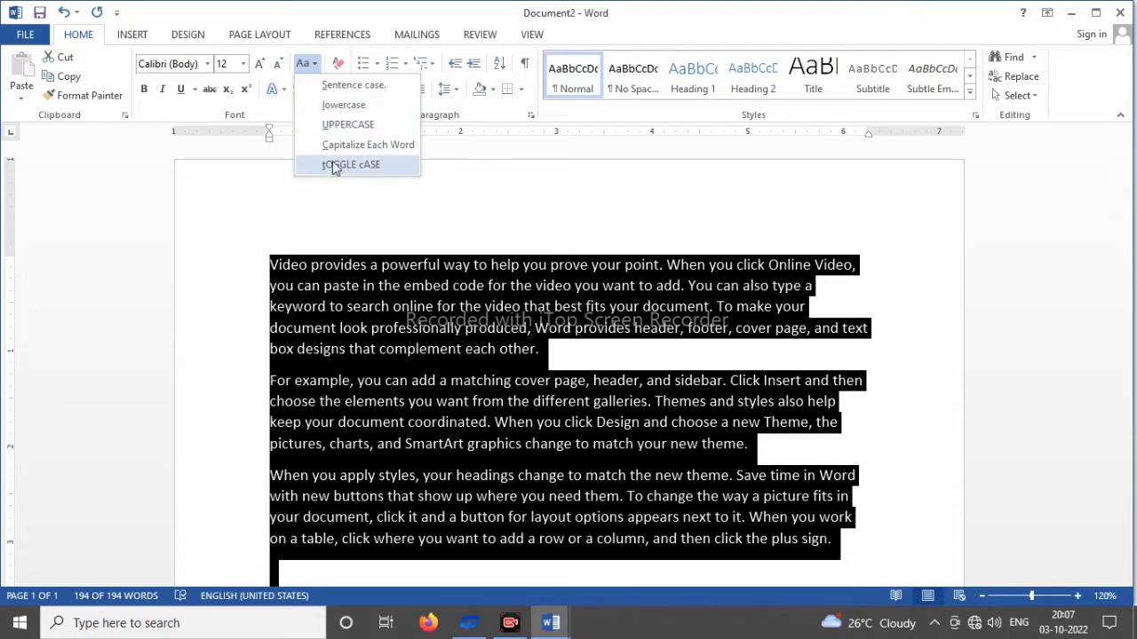
click(362, 125)
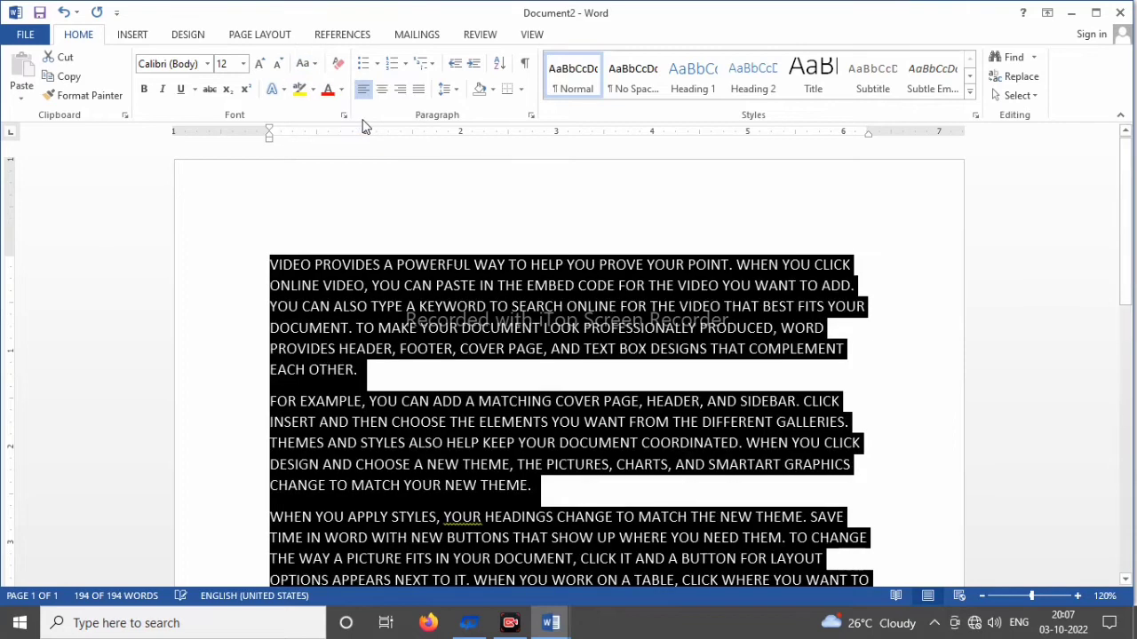
click(643, 351)
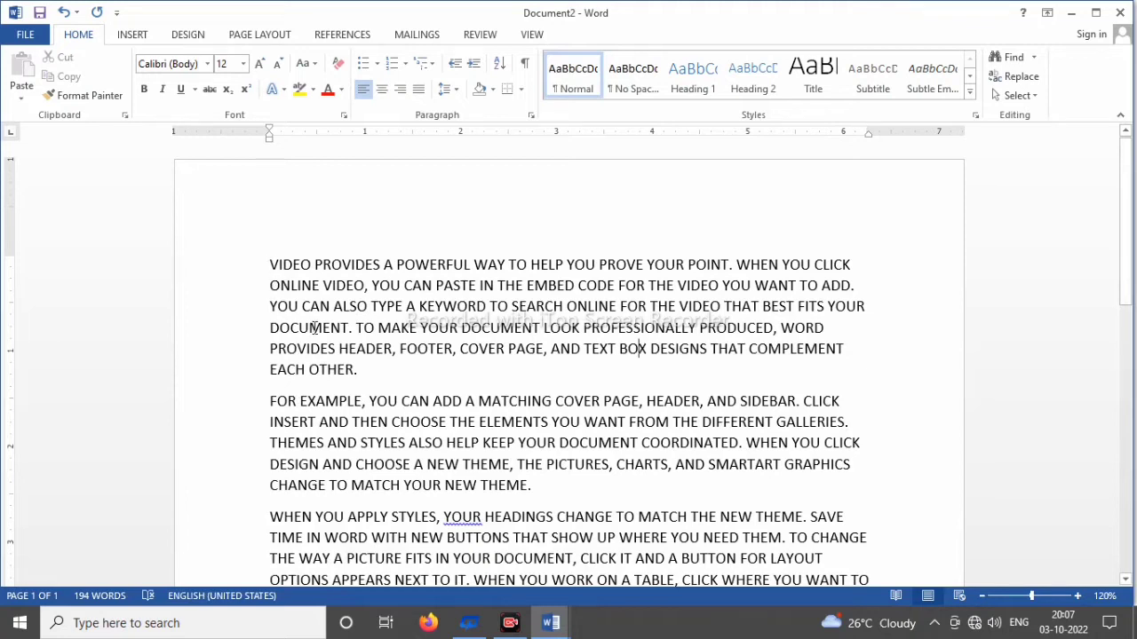
Step: Select the whole document text and change its case to lowercase
key(ctrl+a)
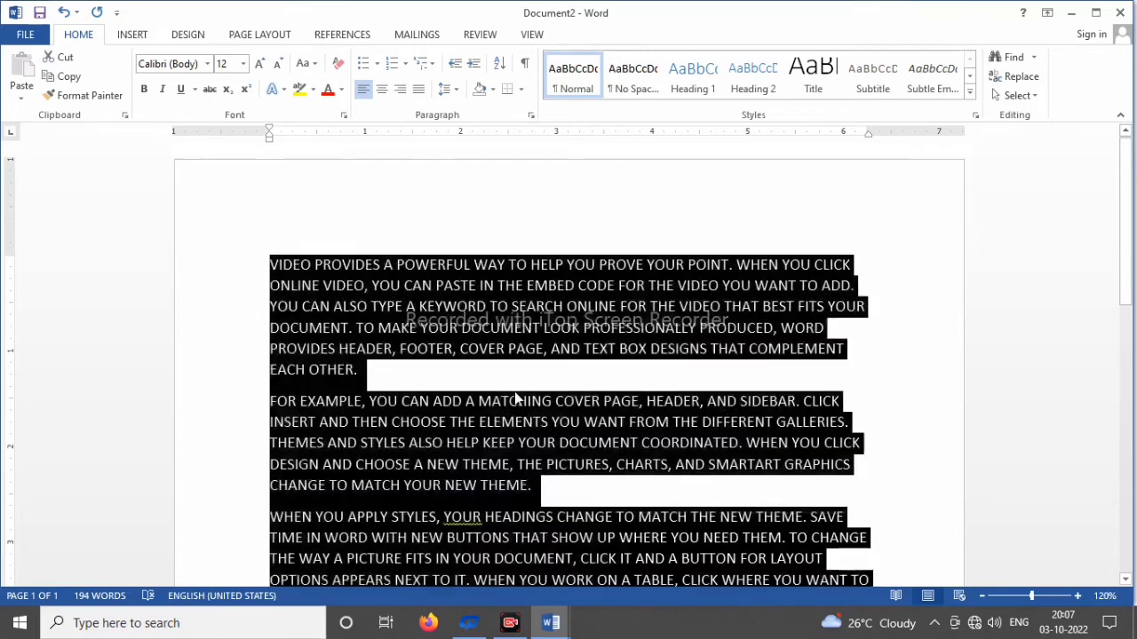
click(316, 65)
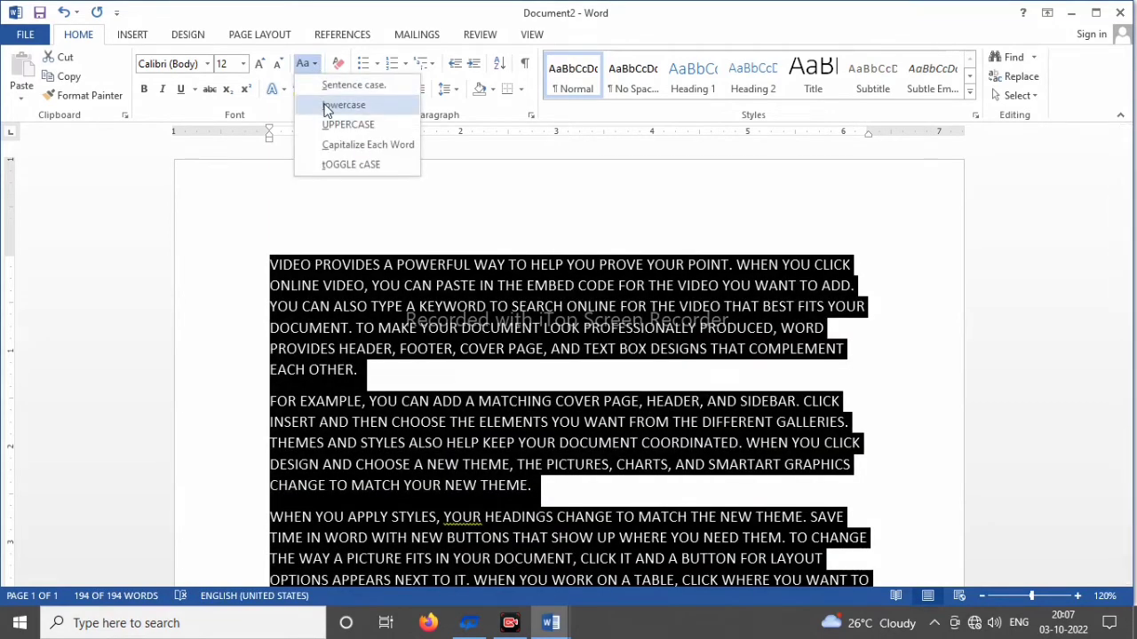
click(343, 105)
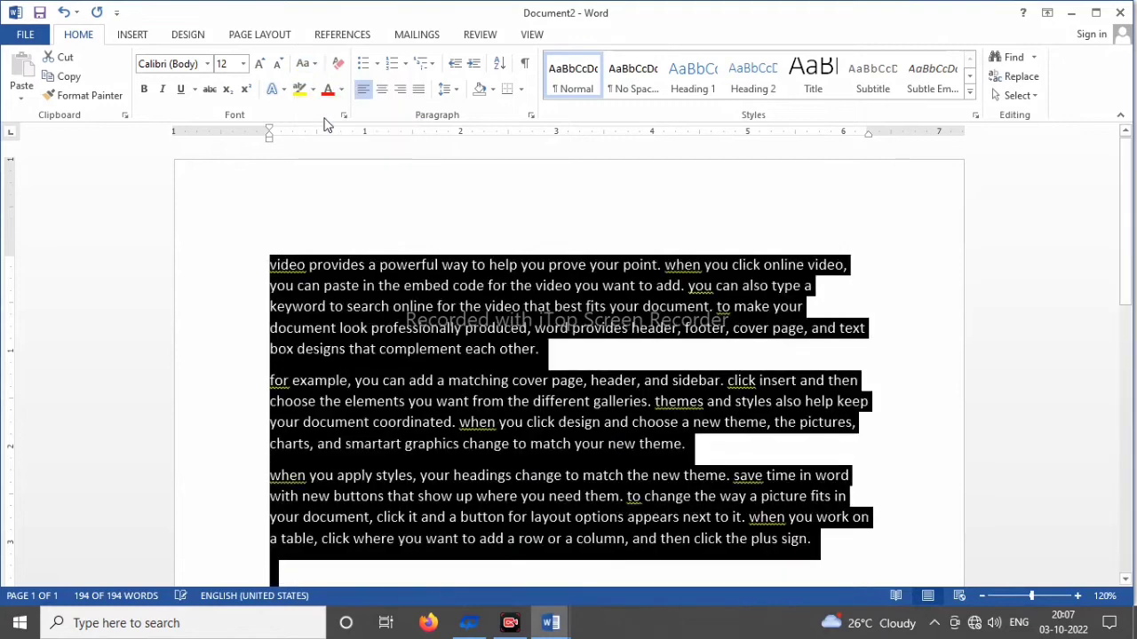
Step: Set the whole text's font size to 16, change its case to Capitalize Each Word, and clear the selection
click(362, 285)
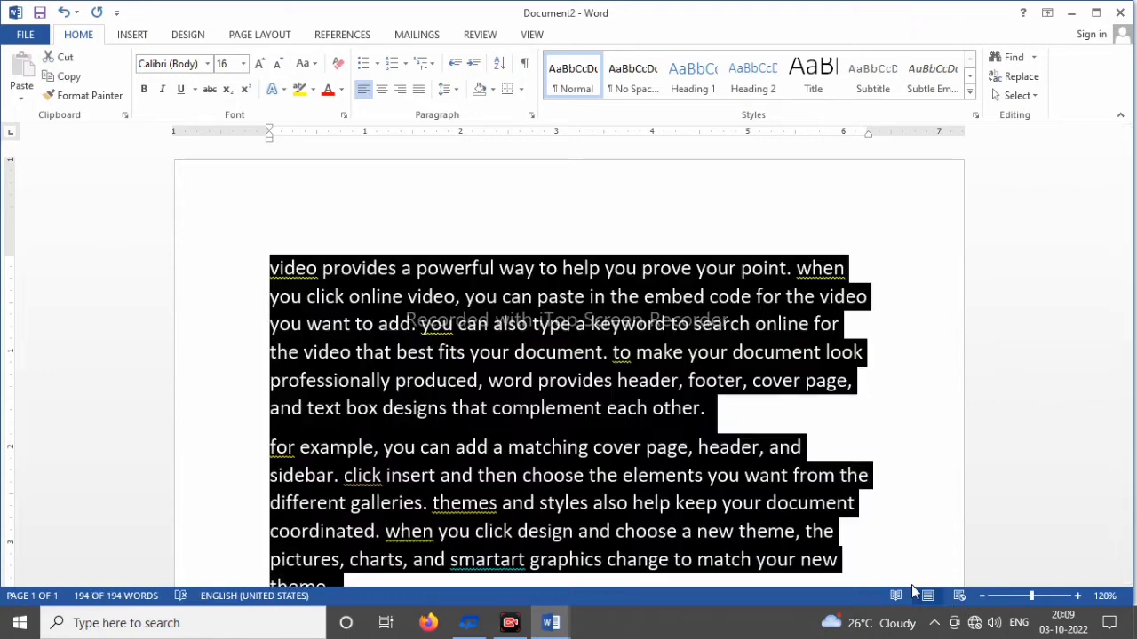
click(314, 65)
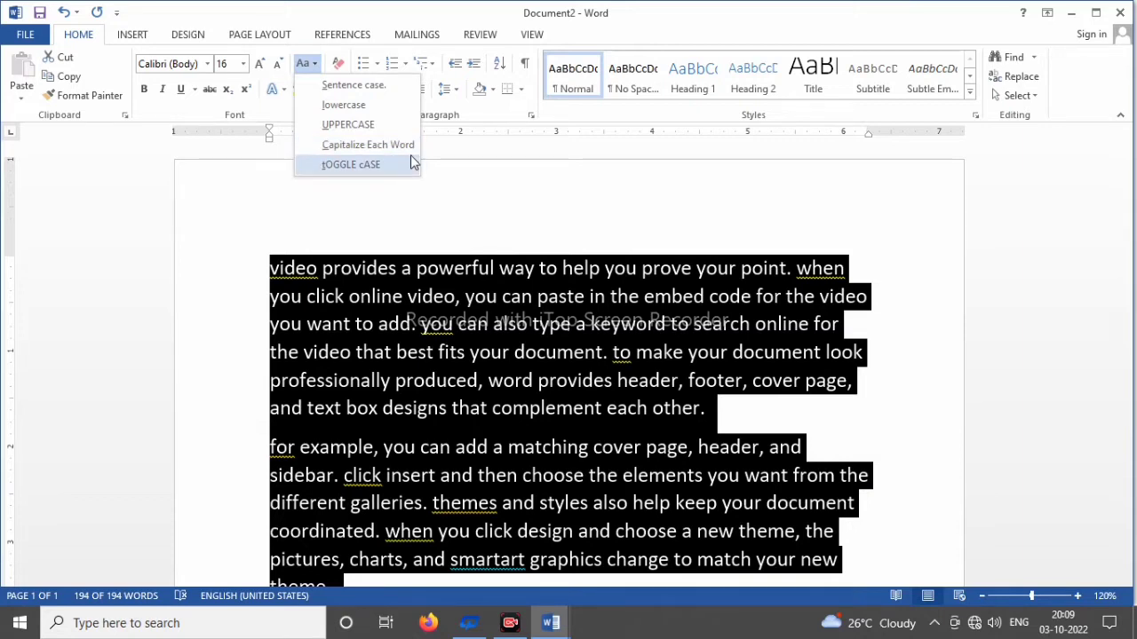
click(353, 149)
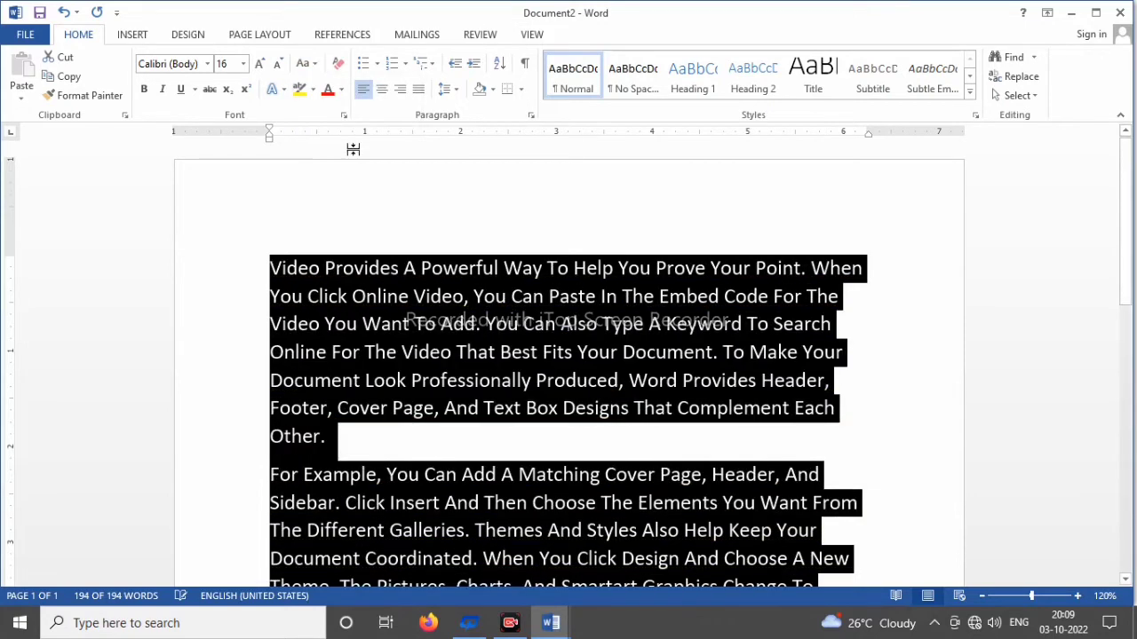
click(322, 296)
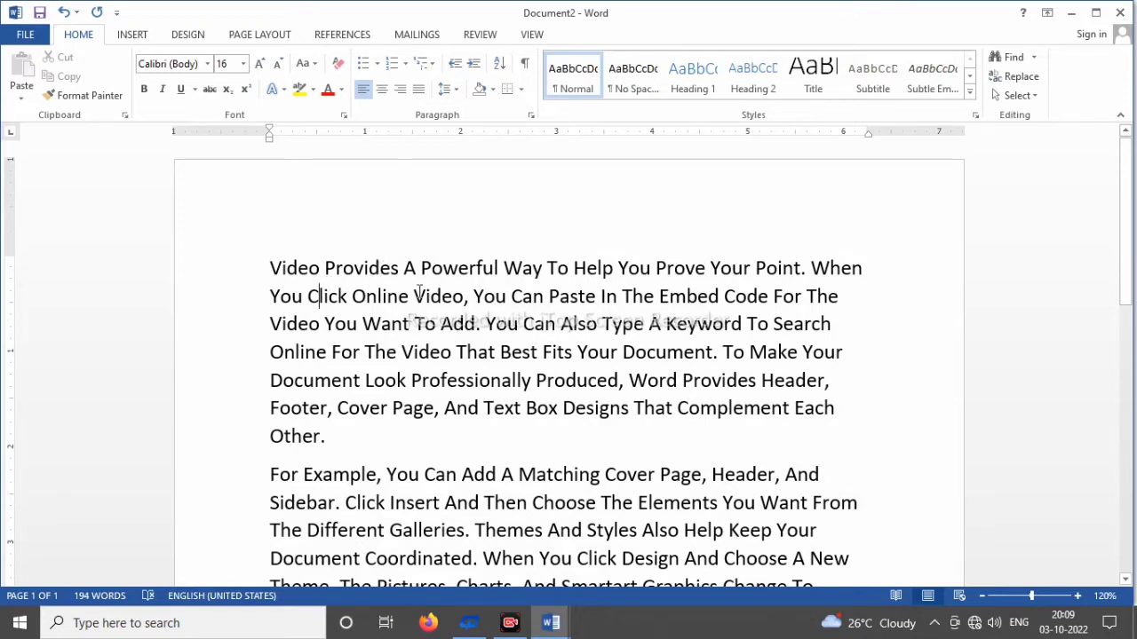
key(ctrl+a)
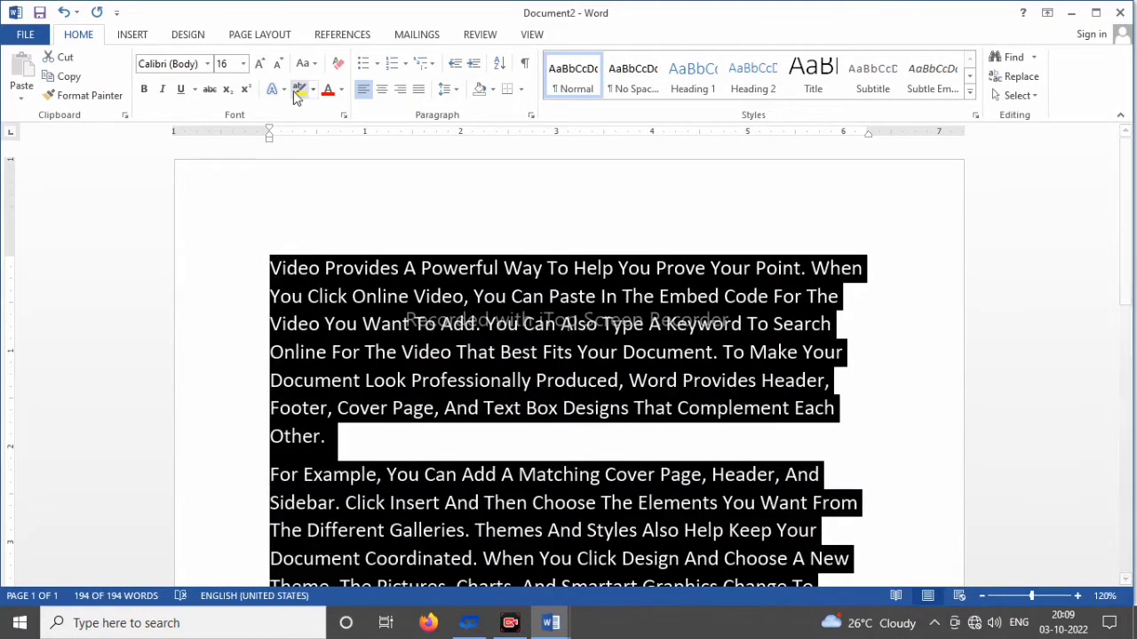
click(306, 63)
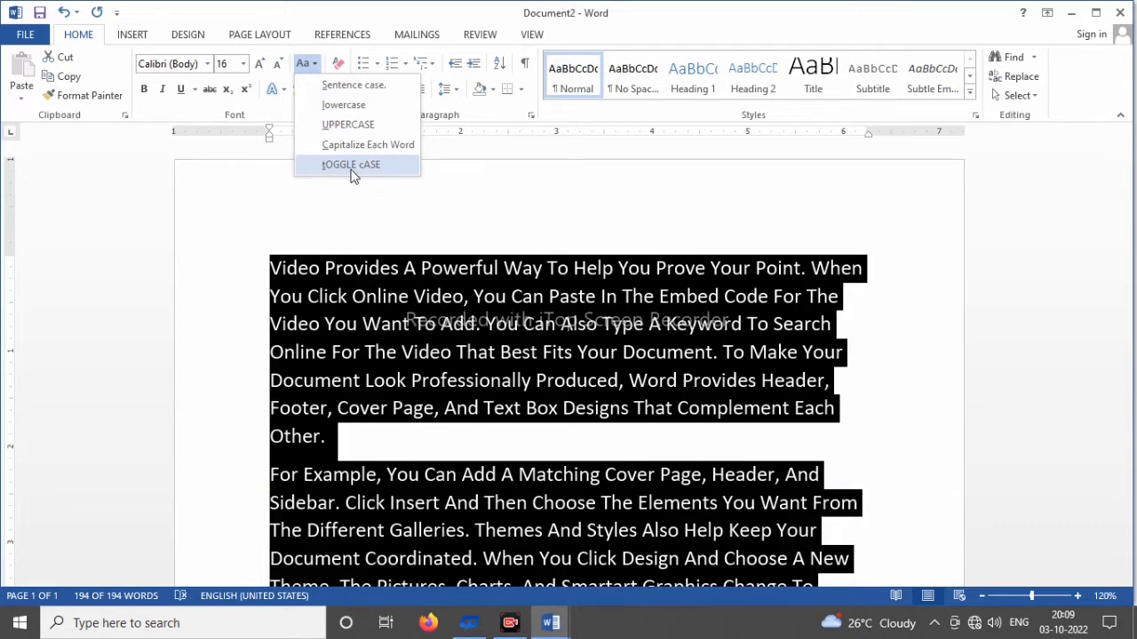
click(472, 187)
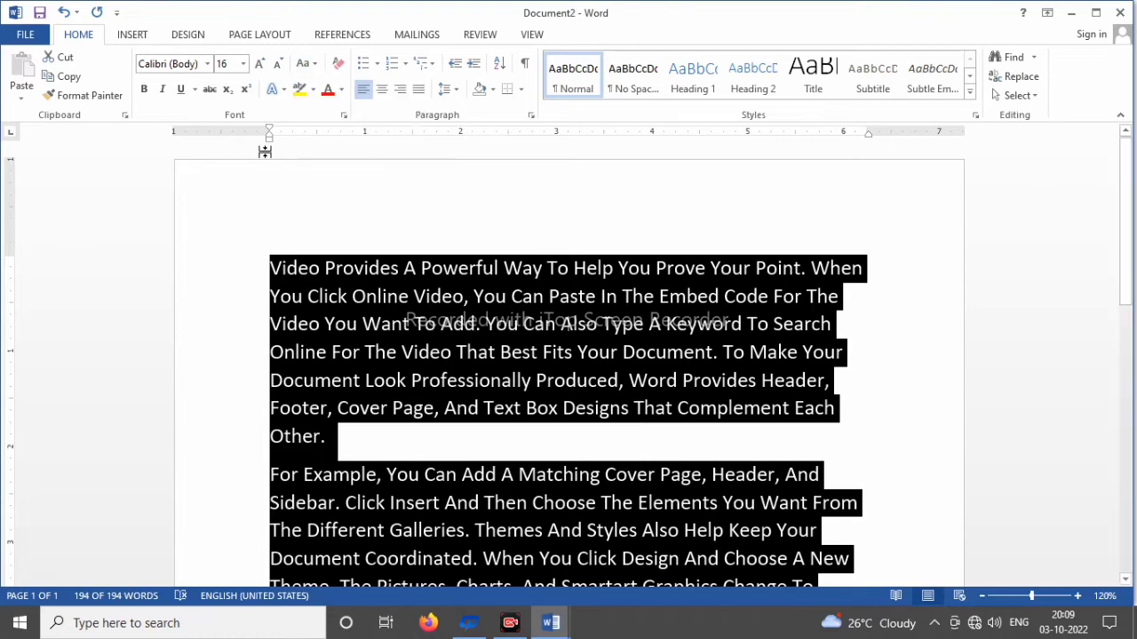
click(330, 297)
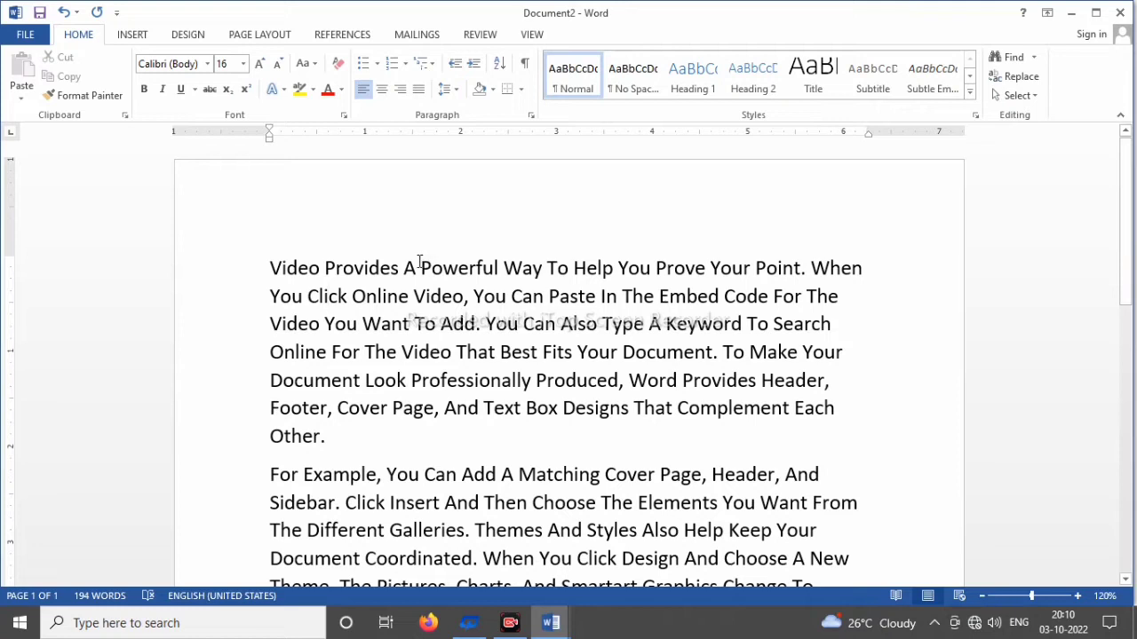
Step: Make "A Powerful Way To" and the passage from "Online Video" through "Add. You" in the first paragraph bold
drag(419, 267, 576, 266)
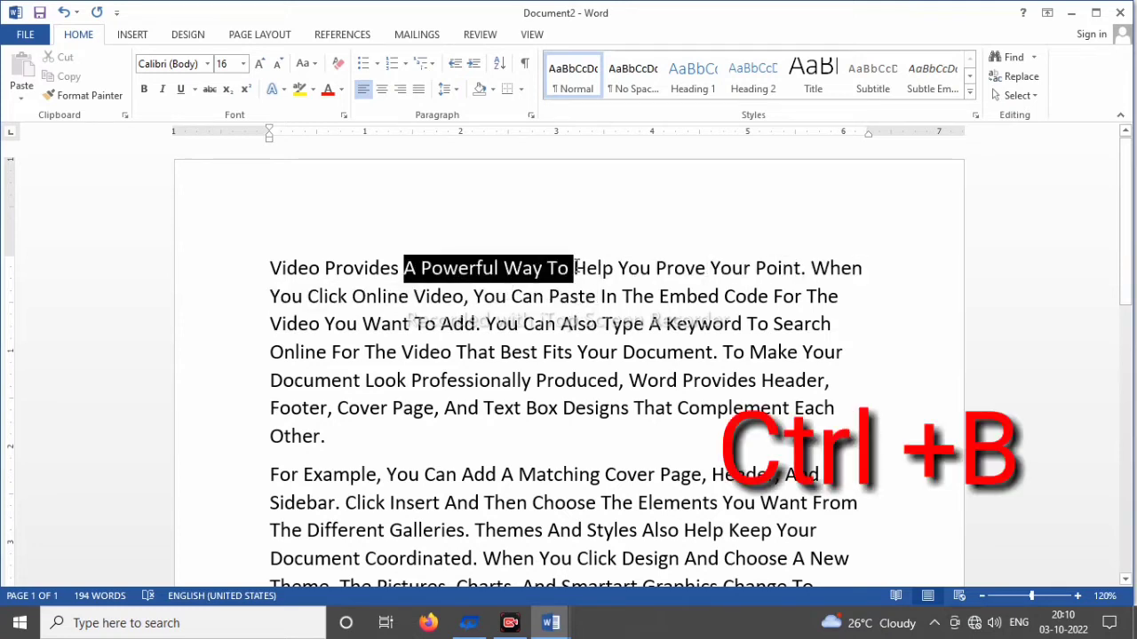
click(145, 90)
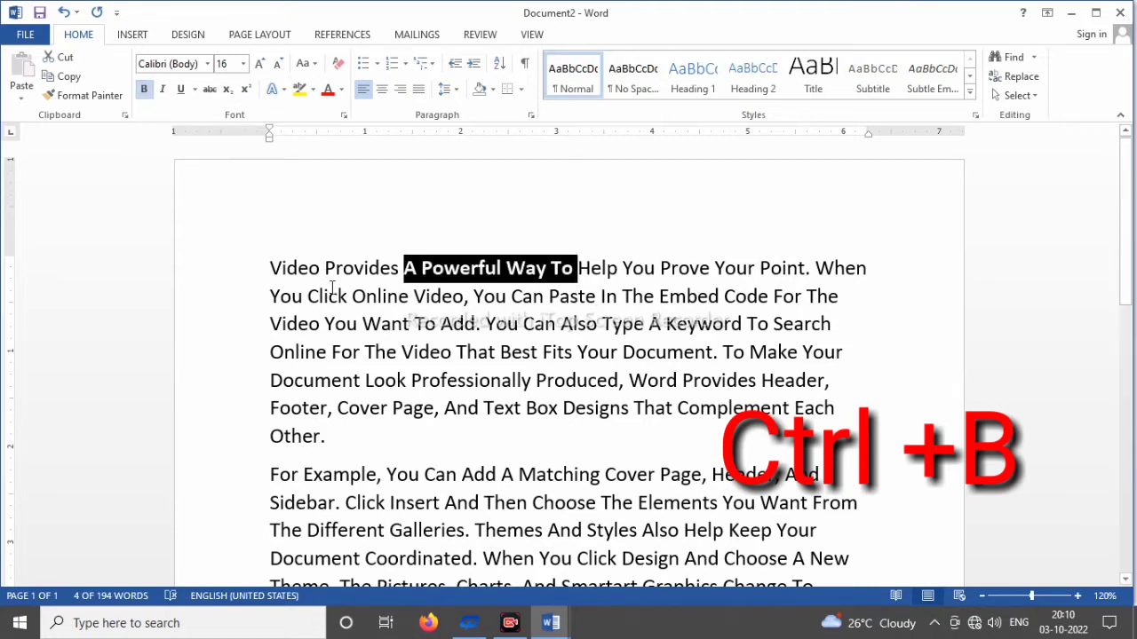
click(347, 325)
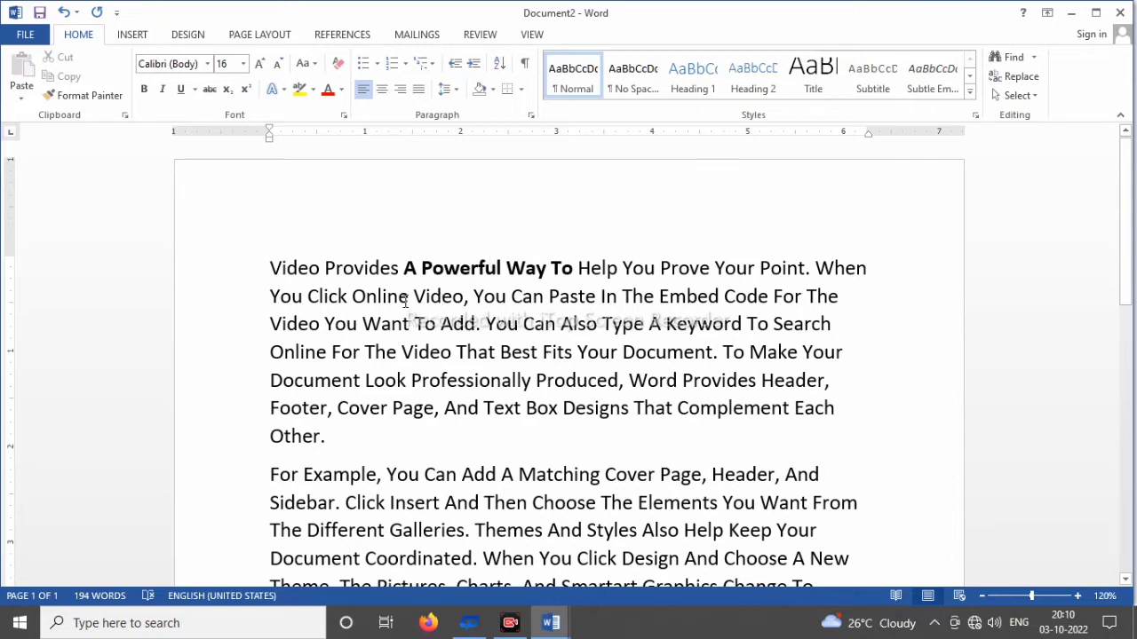
drag(412, 296, 520, 325)
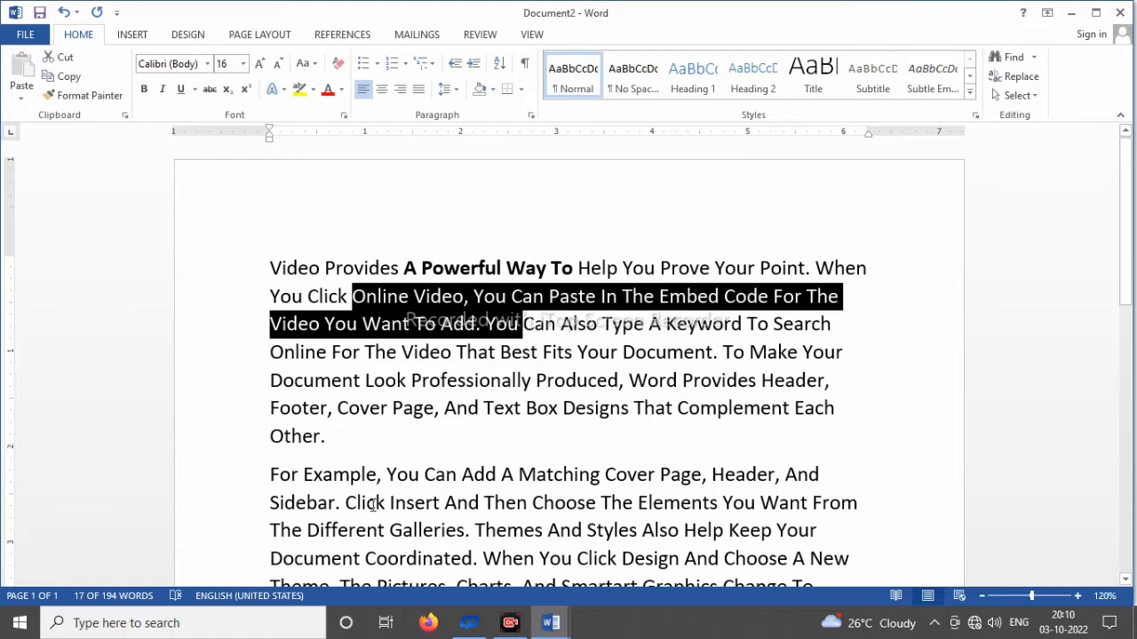
key(ctrl+b)
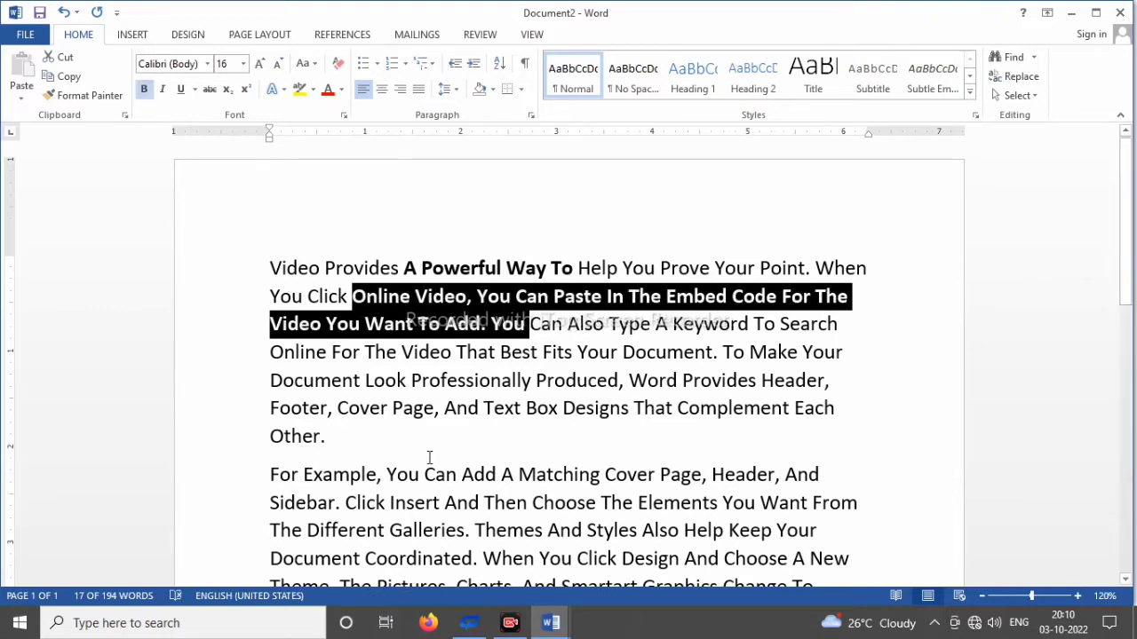
click(435, 474)
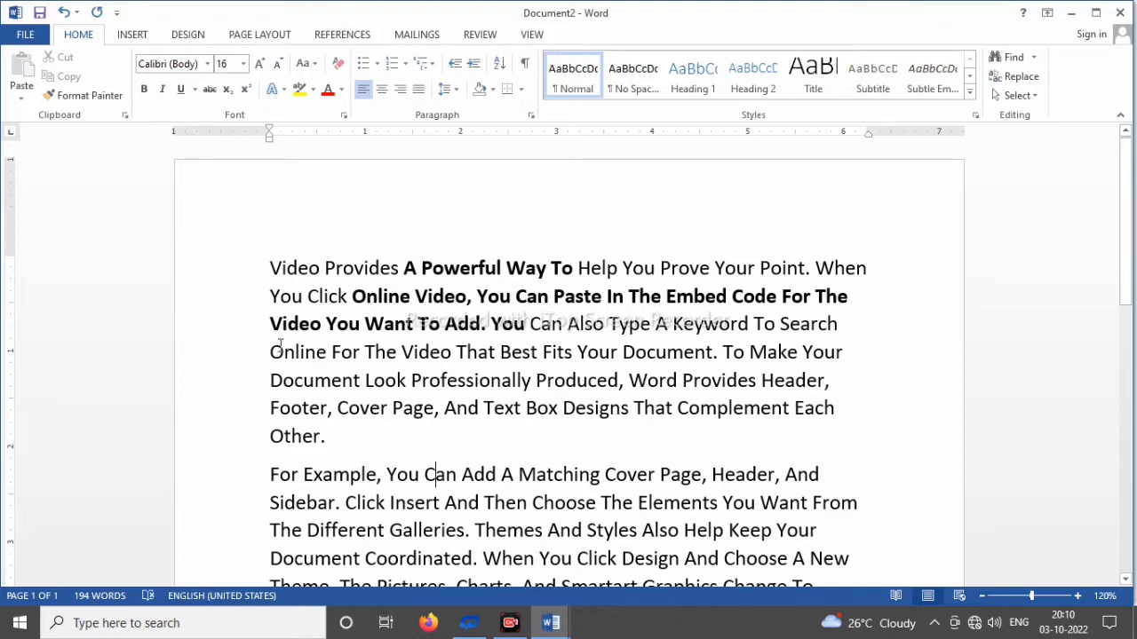
Step: Italicize "Online For The Video" through "Other." in the first paragraph and "Sidebar." through "The Different Galleries" in the second
drag(271, 351, 330, 427)
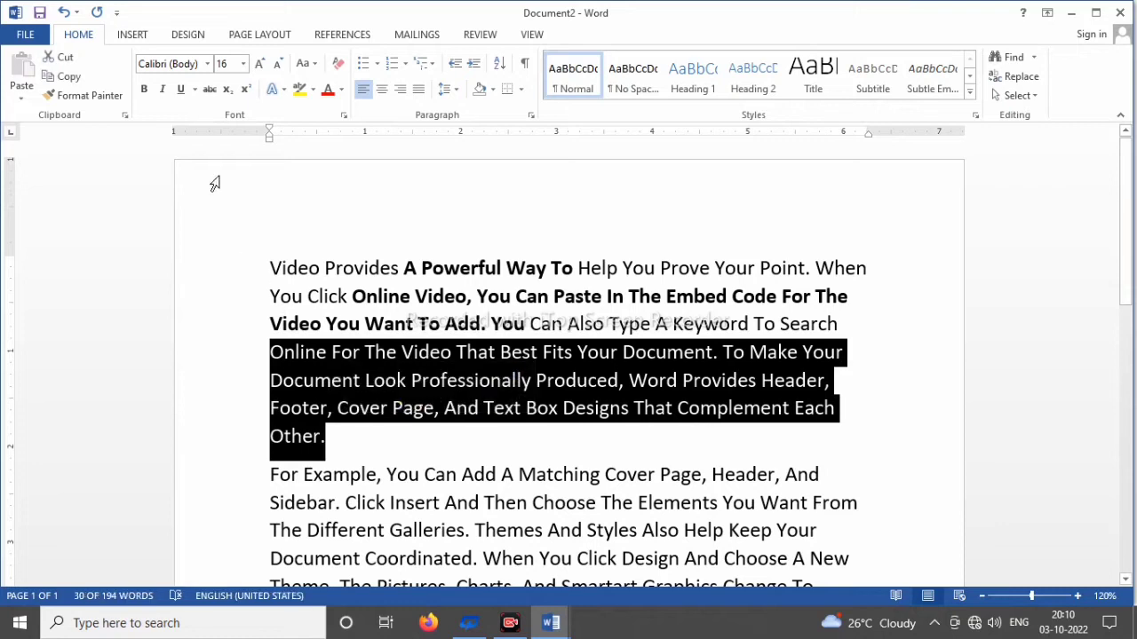
click(163, 92)
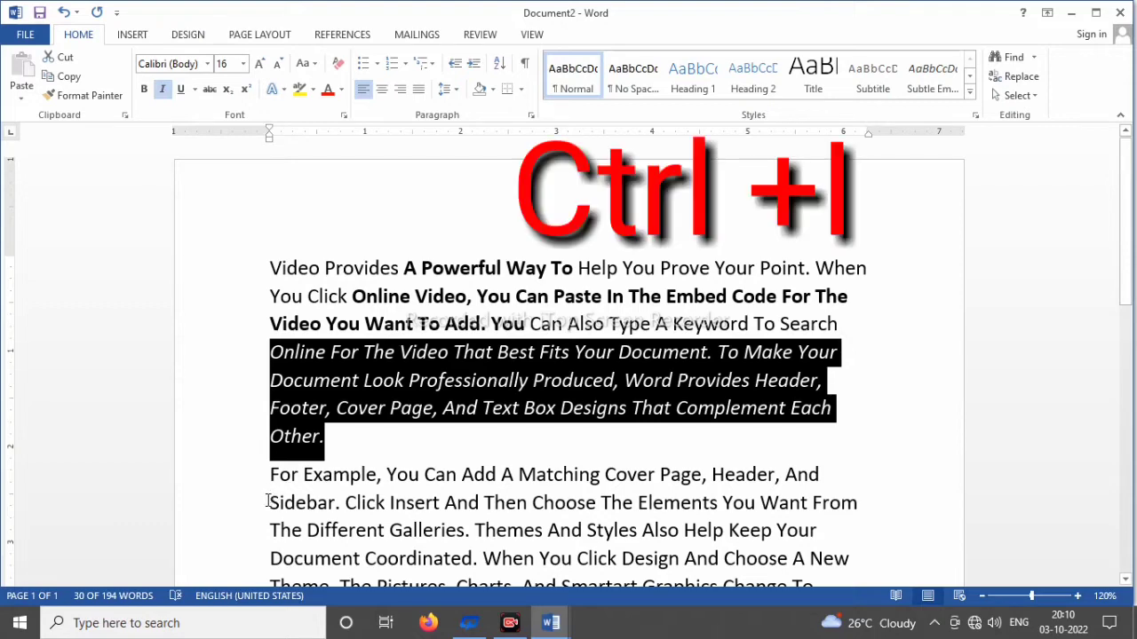
drag(270, 503, 453, 521)
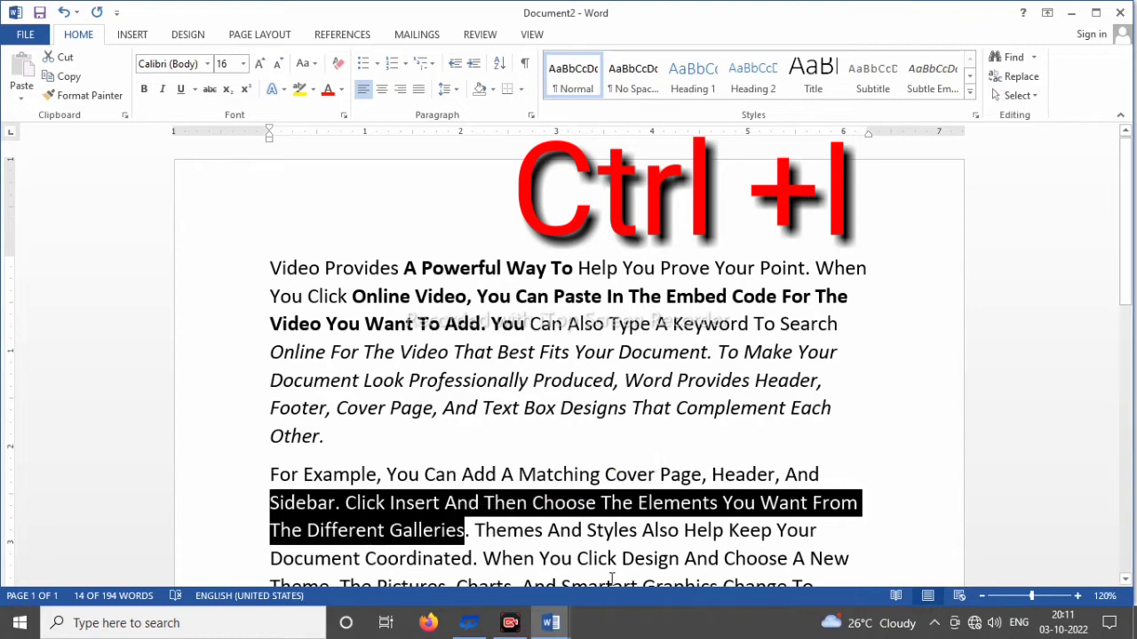
key(ctrl+i)
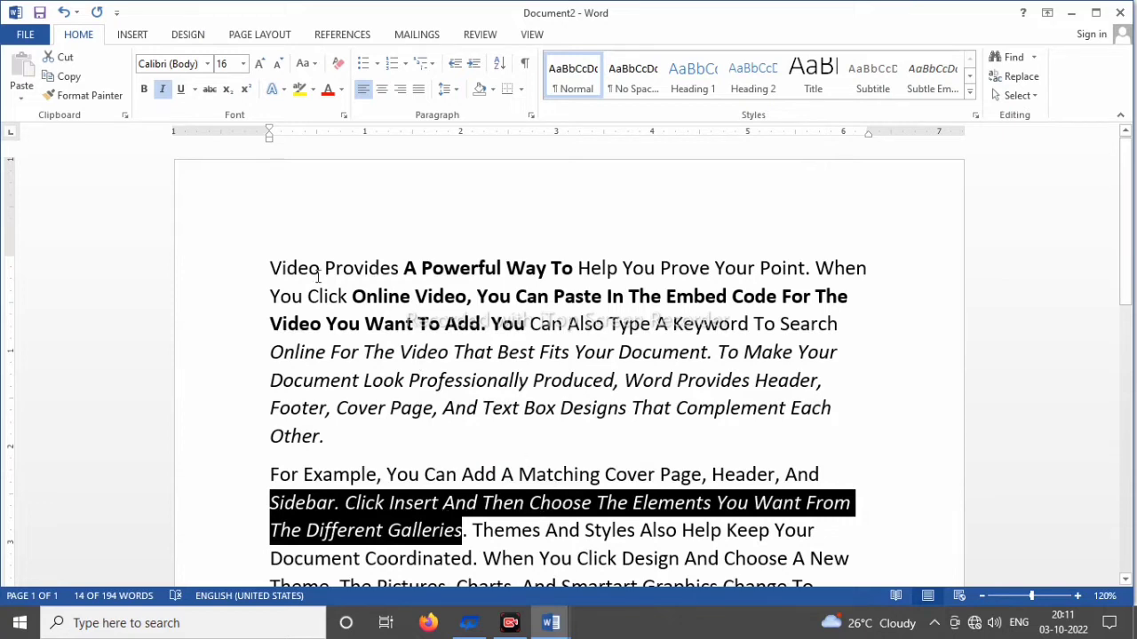
Step: Underline the first paragraph's opening from "Video Provides" through "You Can" with a single line and clear the selection
drag(272, 265, 548, 342)
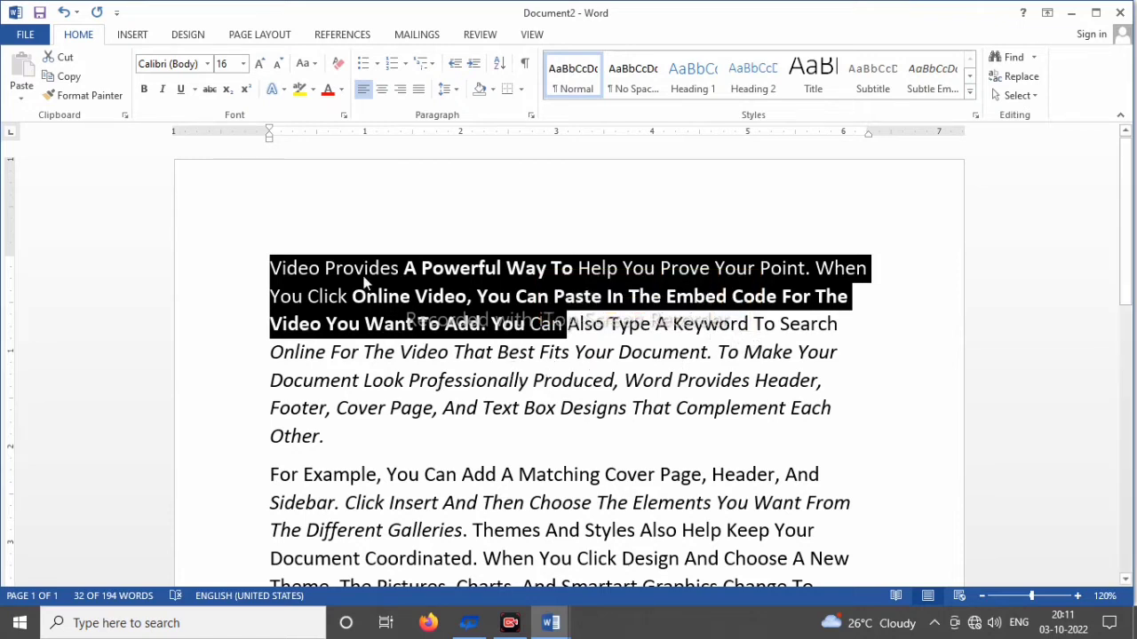
click(180, 90)
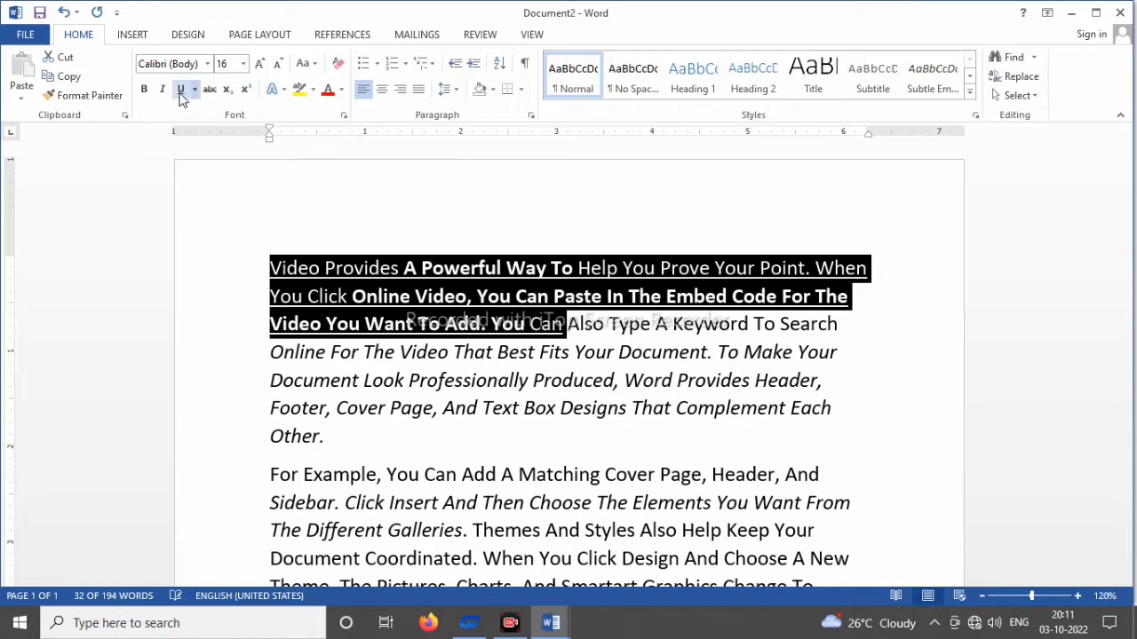
click(570, 362)
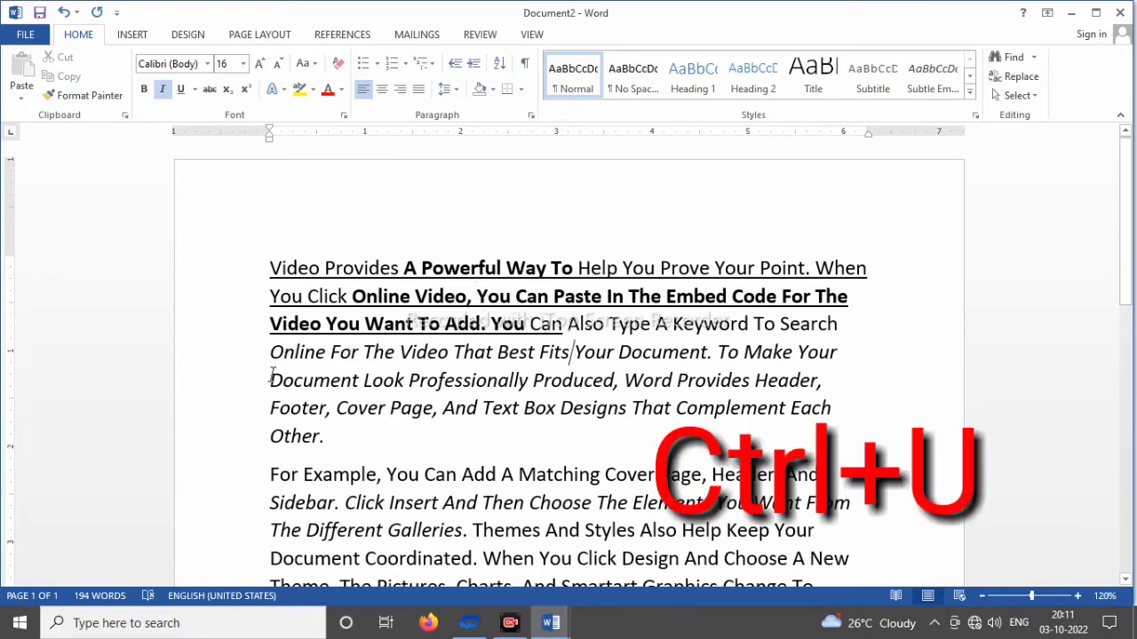
Step: Apply a thick red underline to "Document Look Professionally Produced" through "Other" at the end of the first paragraph
drag(272, 380, 319, 441)
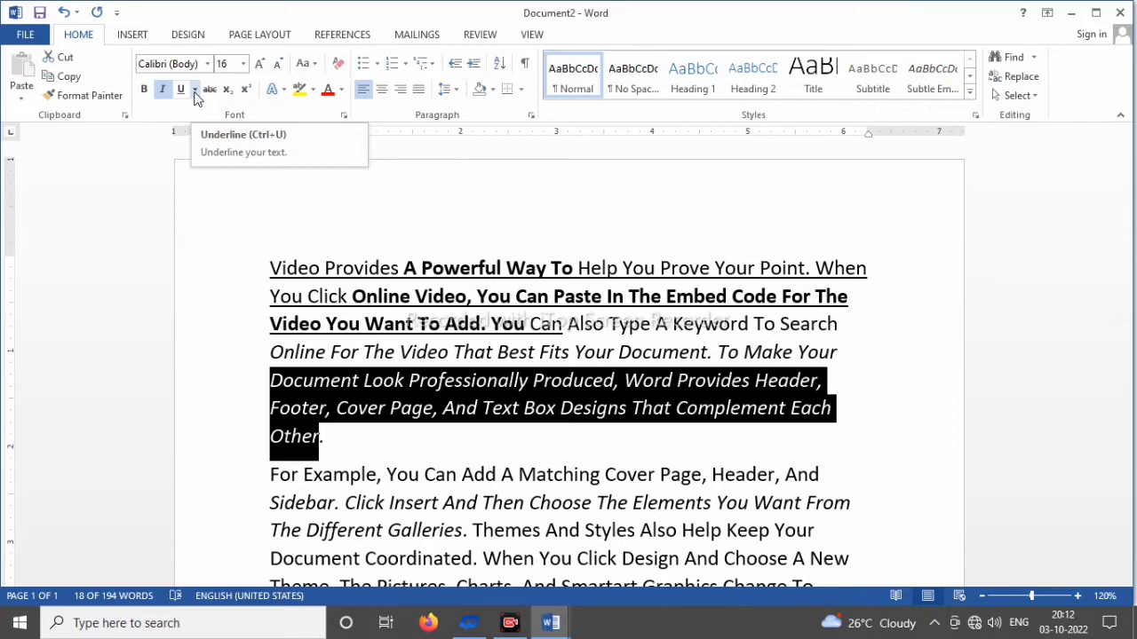
click(195, 89)
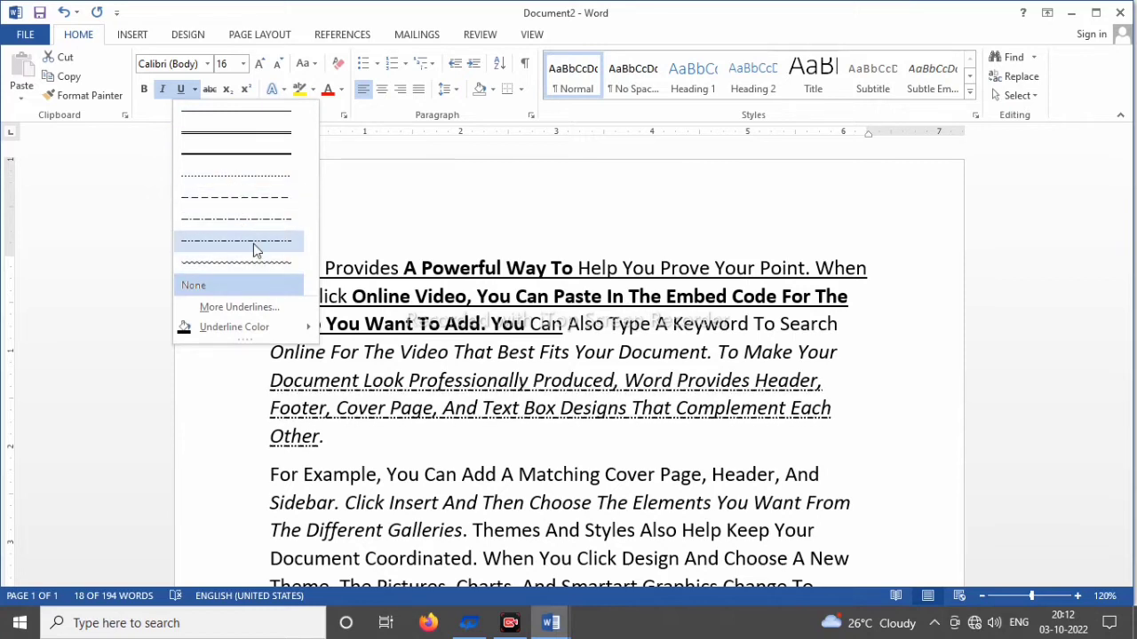
click(249, 166)
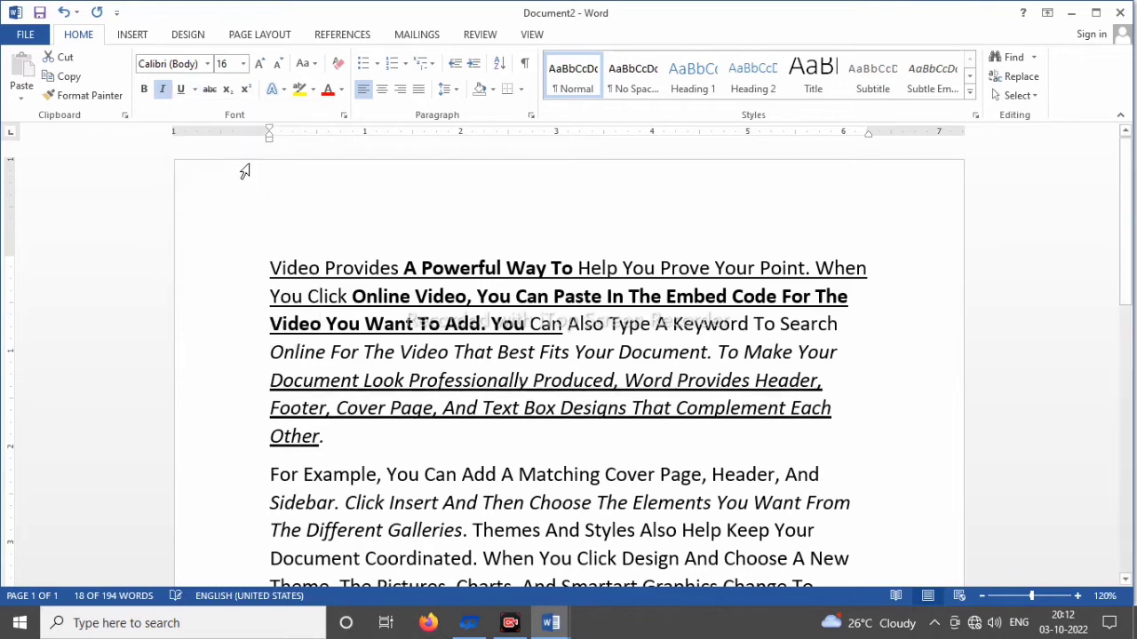
click(197, 93)
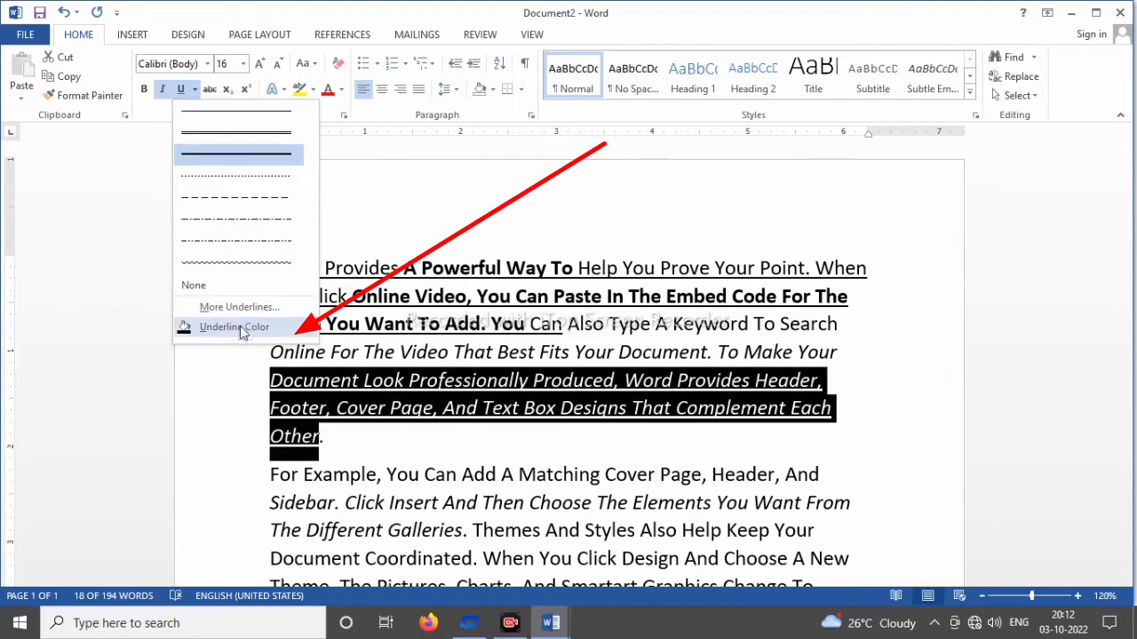
mouse_move(228, 334)
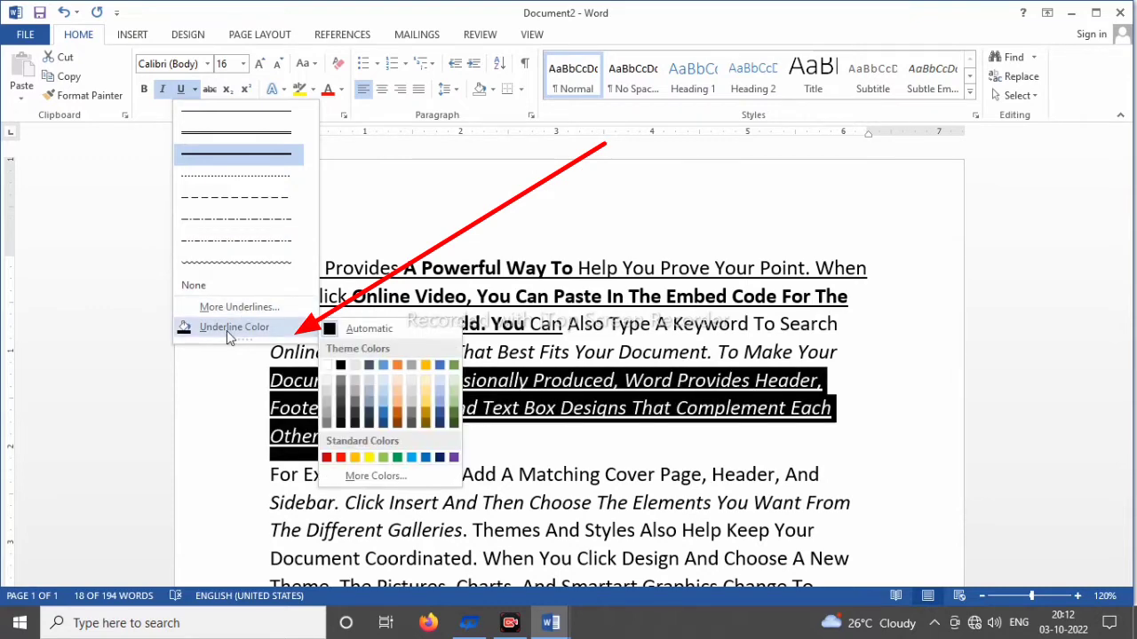
click(340, 459)
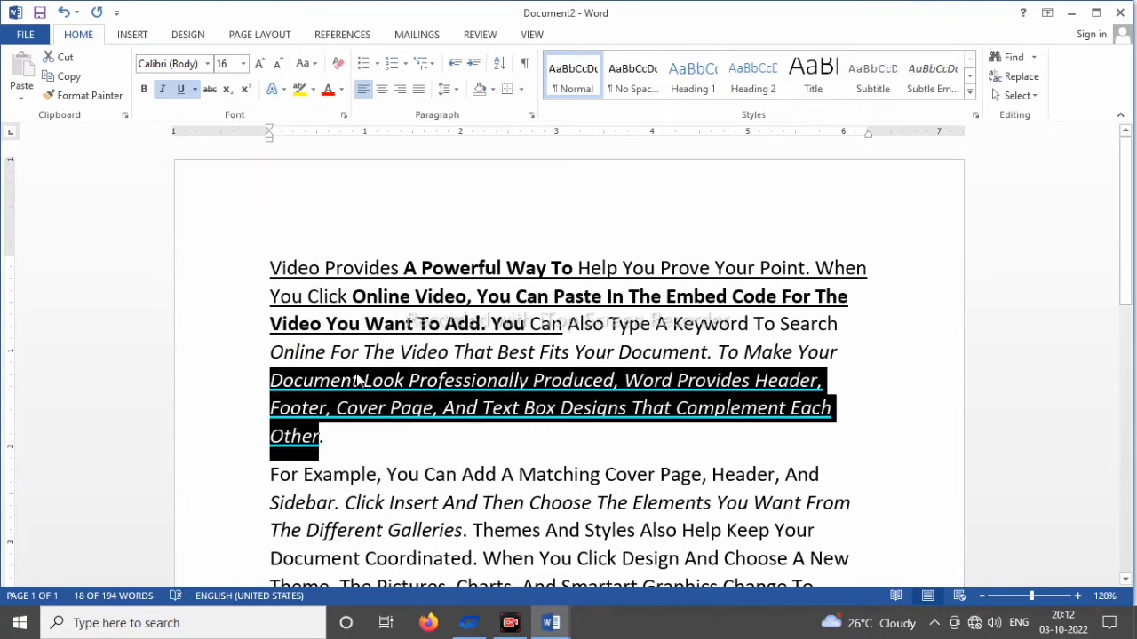
click(442, 324)
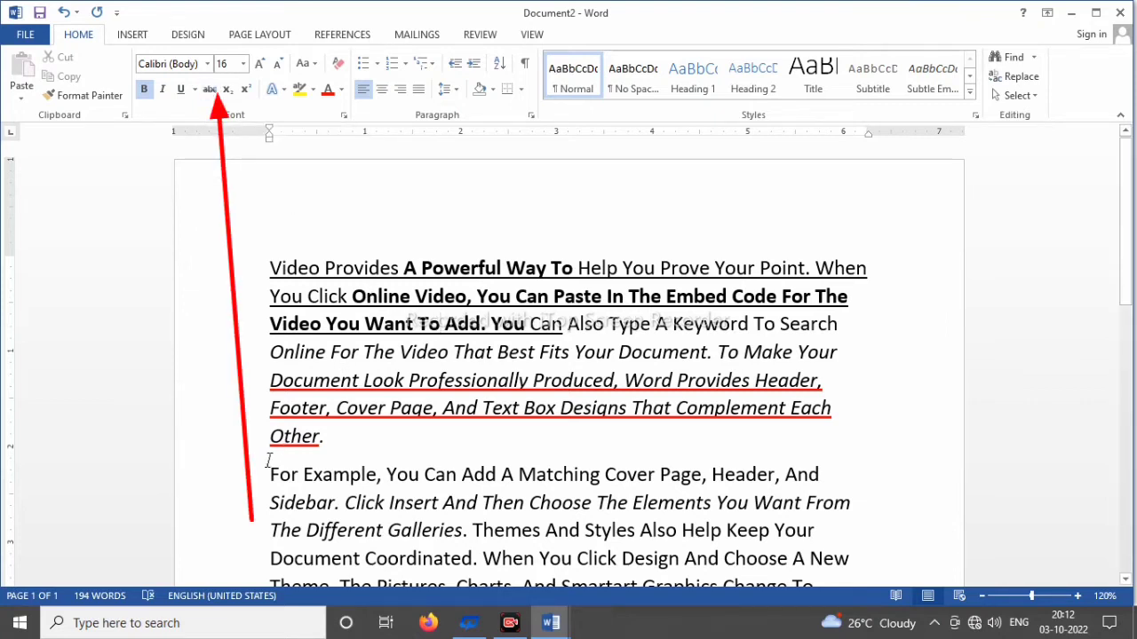
Step: Apply strikethrough to "For Example, You Can Add A Matching Cover Page" in the second paragraph and clear the selection
drag(270, 468, 703, 476)
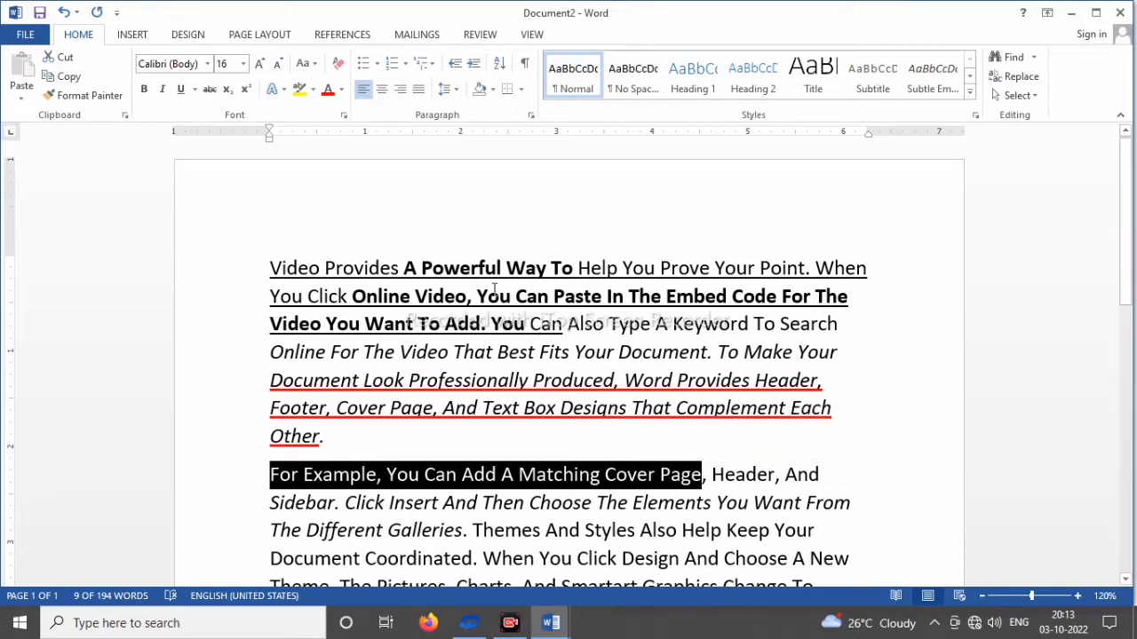
click(211, 92)
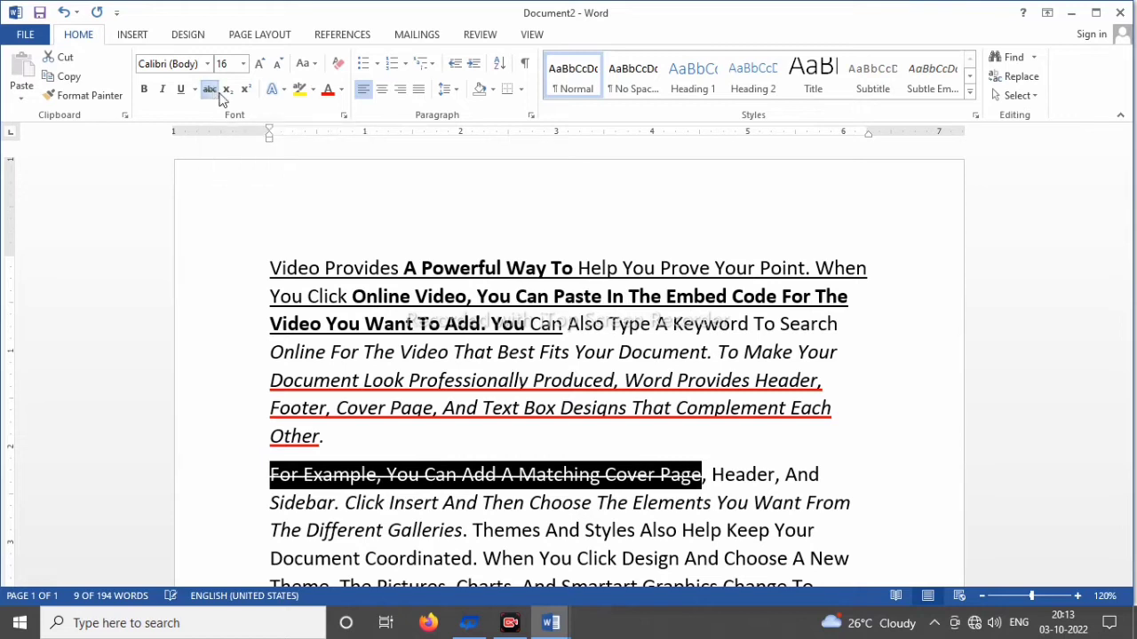
click(487, 318)
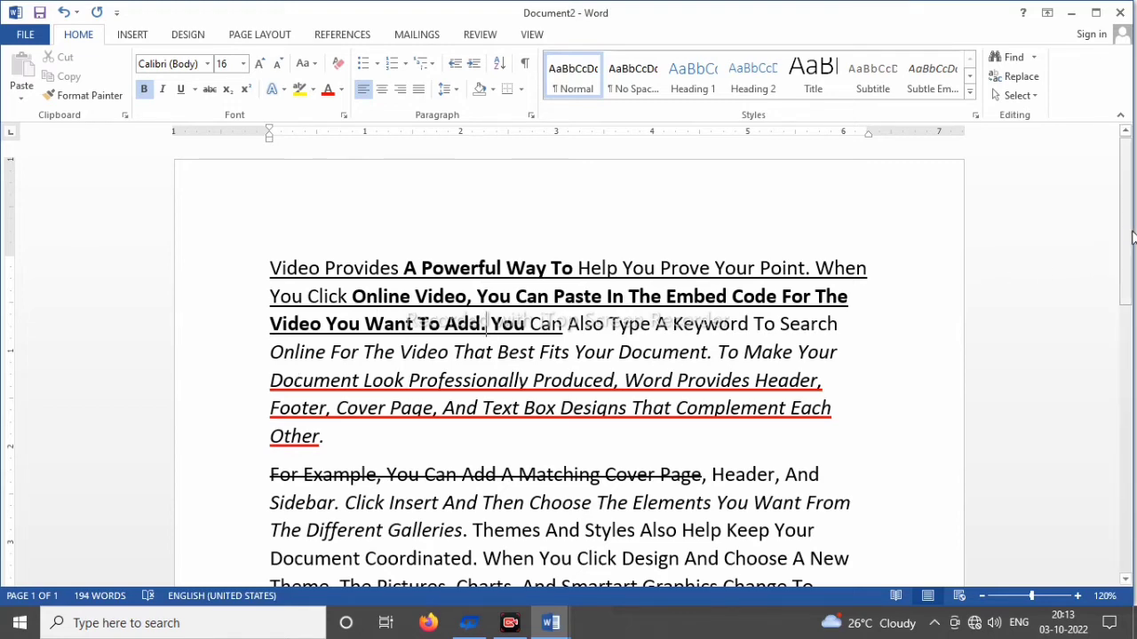
Step: Add a new line after the last paragraph, increase its font size to 28, and enter "H2O"
scroll(1107, 244, down, 4)
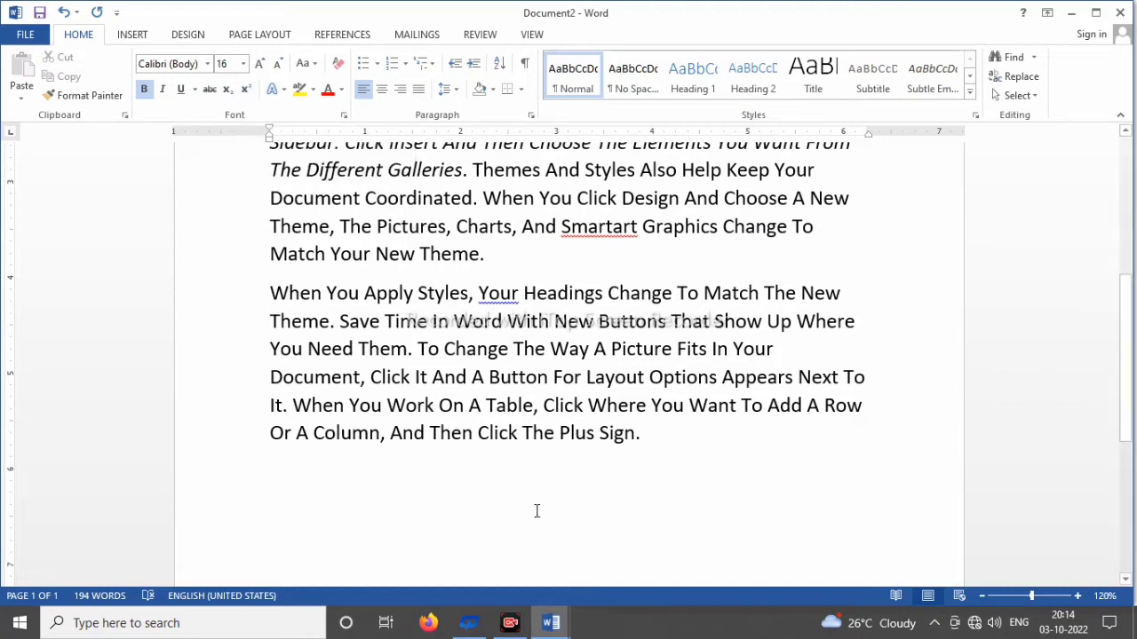
click(676, 457)
key(Return)
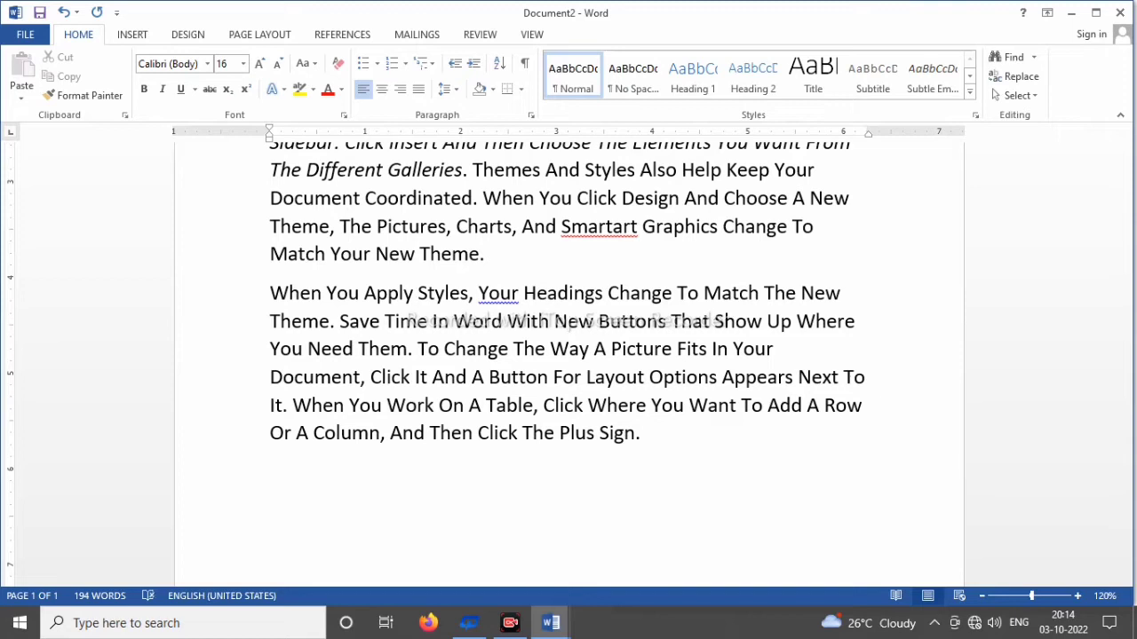
key(ctrl+shift+period)
key(ctrl+shift+period)
text(H2)
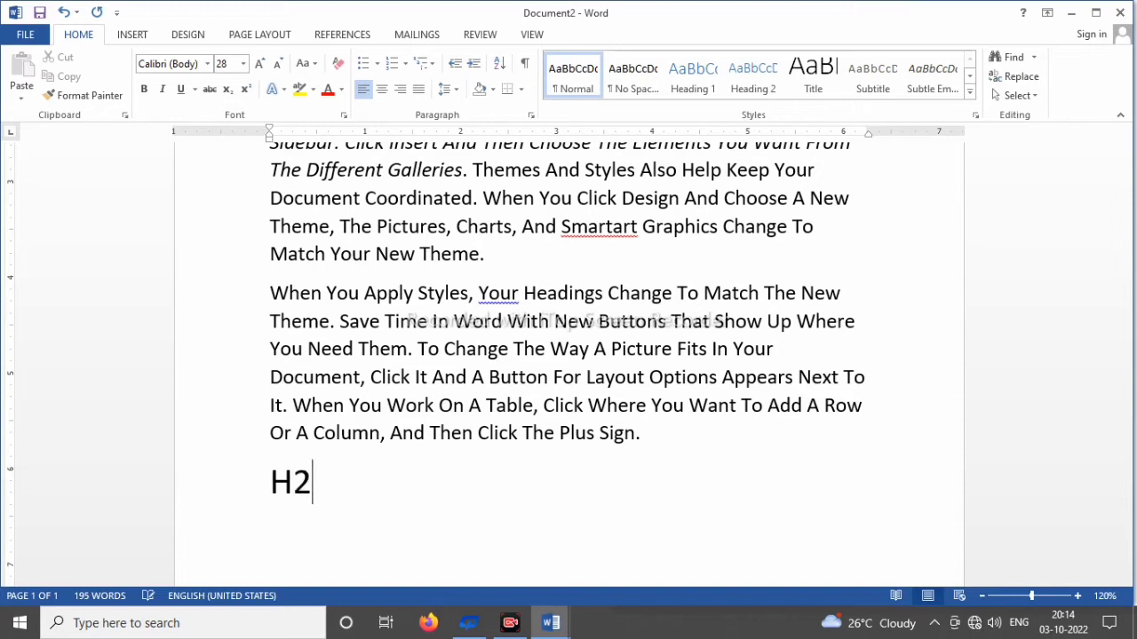
text(O)
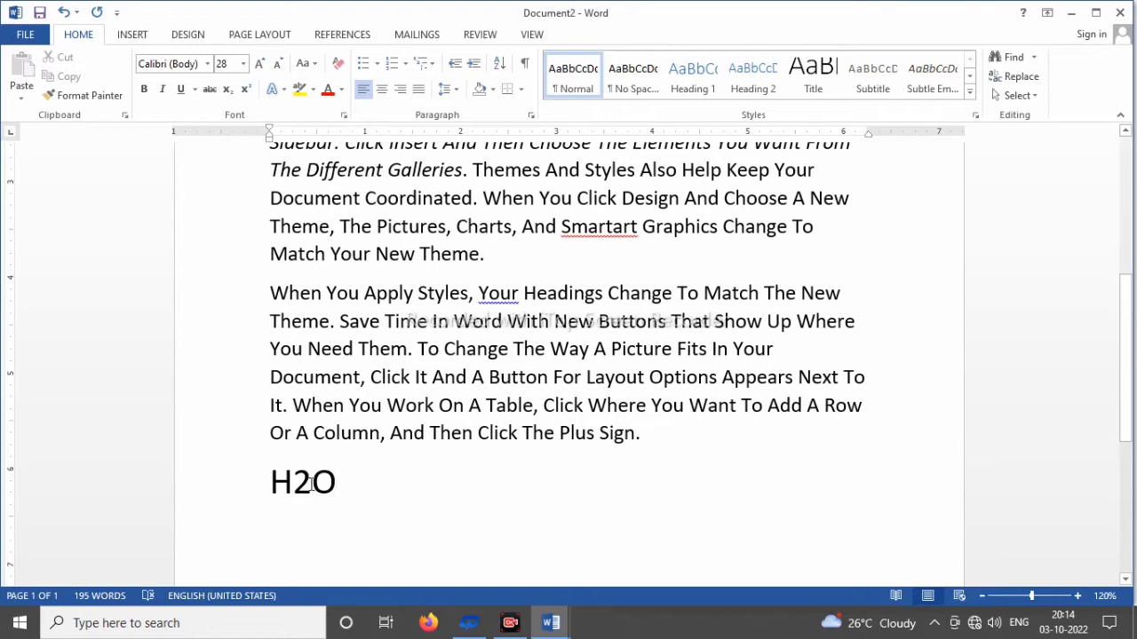
Step: Format the "2" in "H2O" as subscript and clear the selection
click(311, 483)
key(shift+Left)
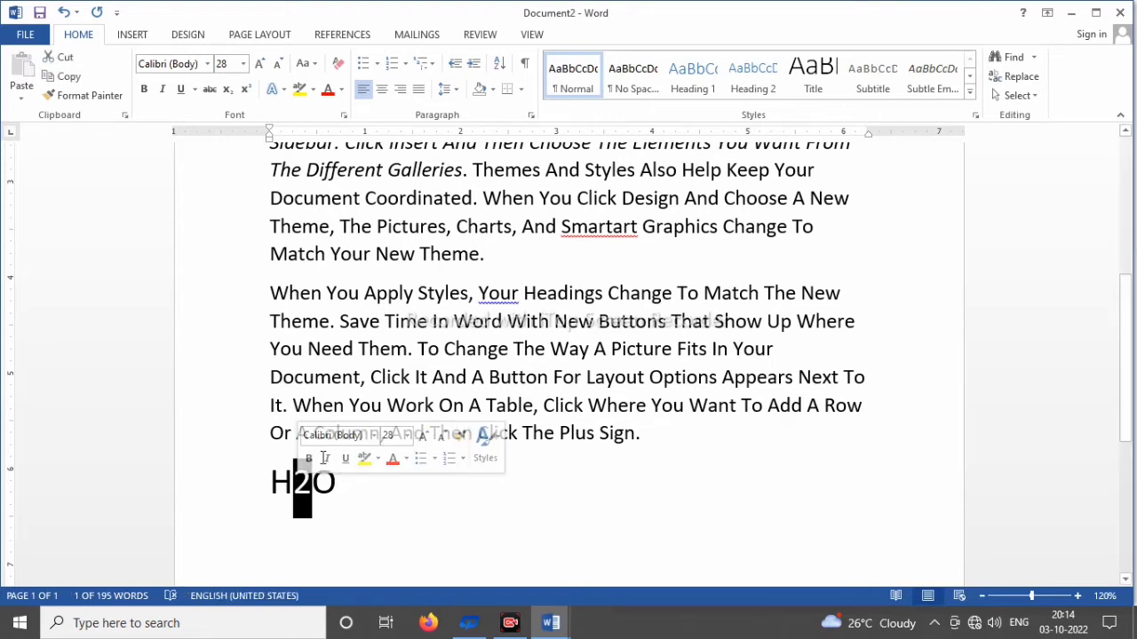
click(227, 91)
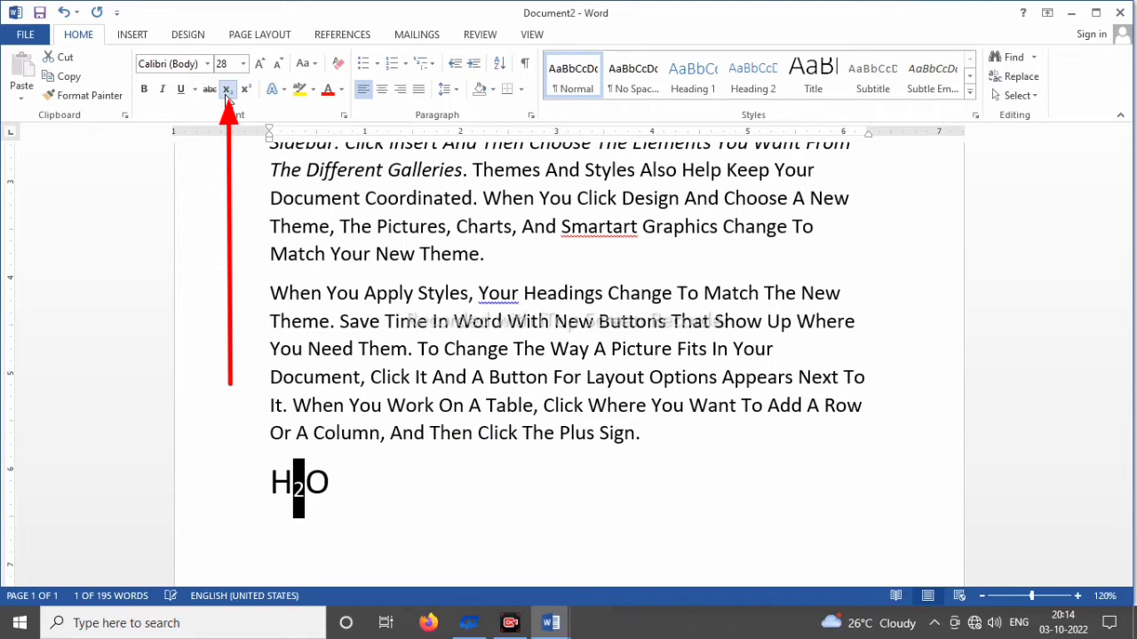
click(345, 478)
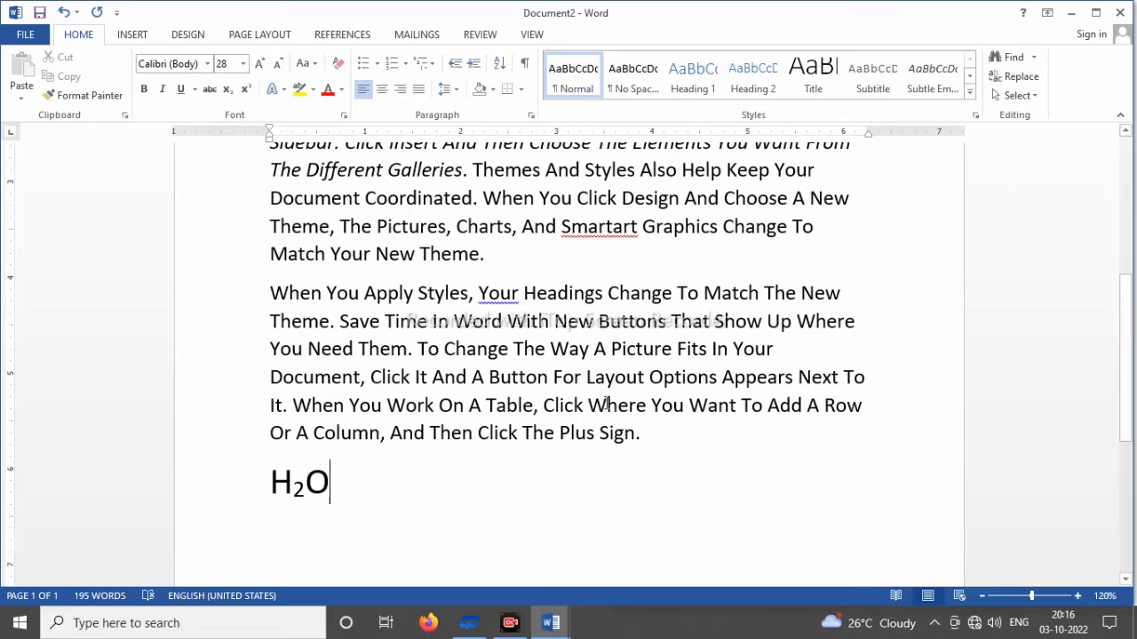
Step: Add a new line below the water formula and enter "62=36"
key(Return)
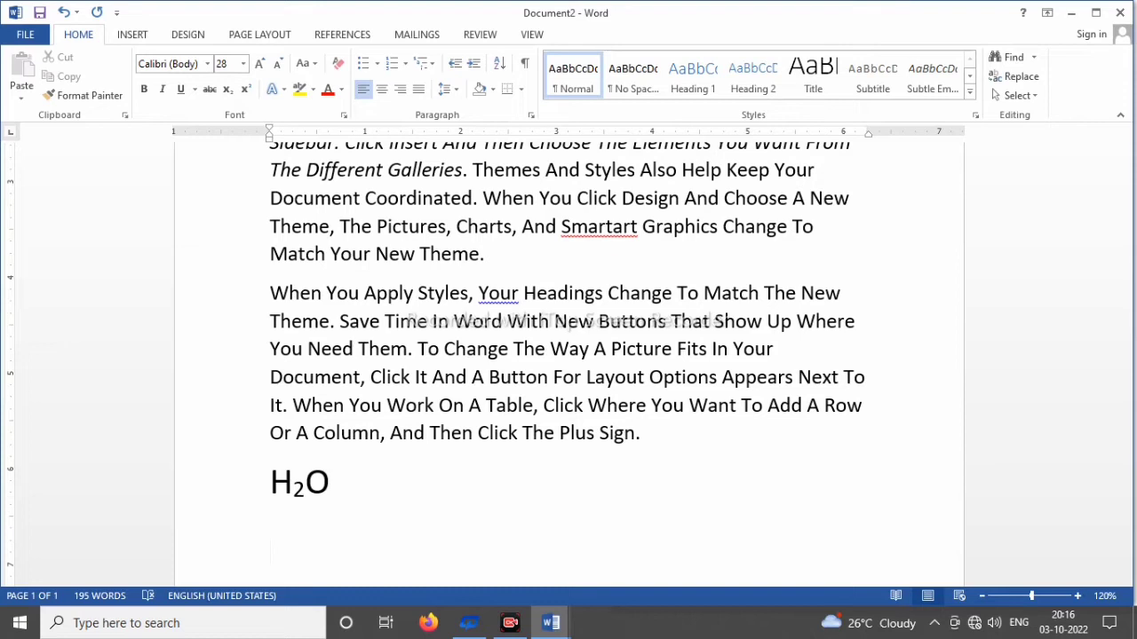
text(62=)
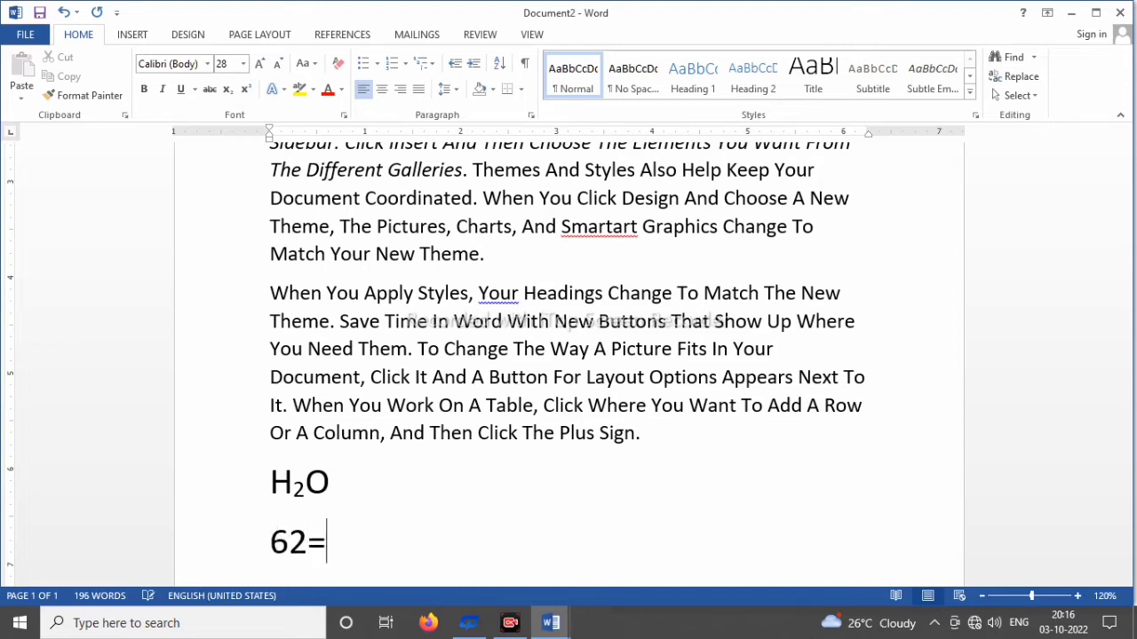
text(36)
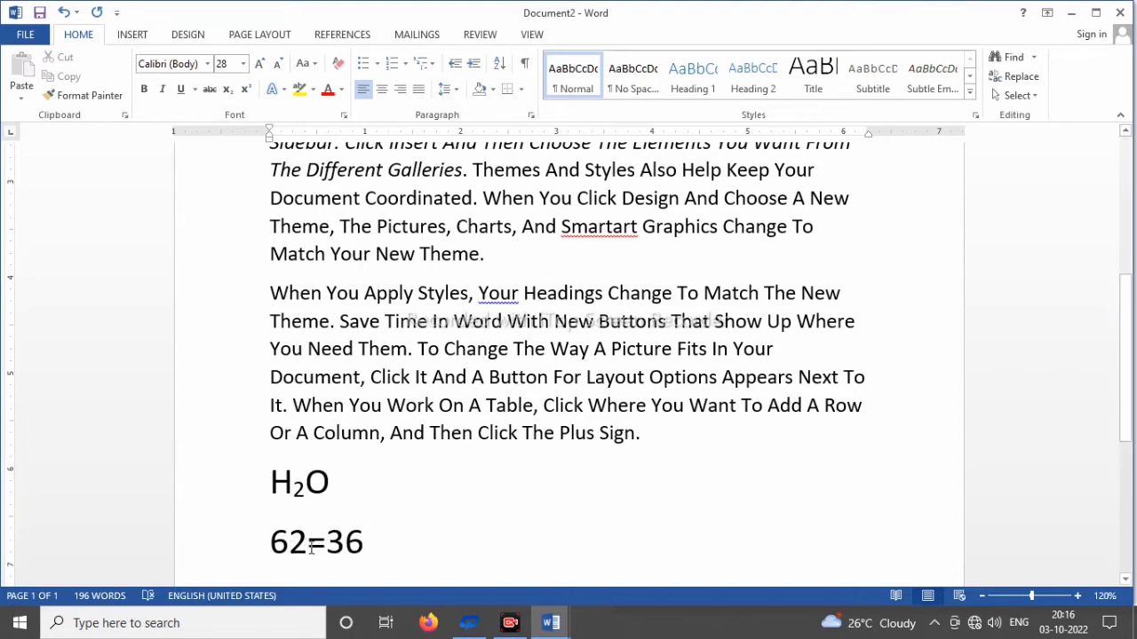
Step: Format the "2" in "62=36" as superscript and clear the selection
click(306, 544)
drag(307, 543, 287, 543)
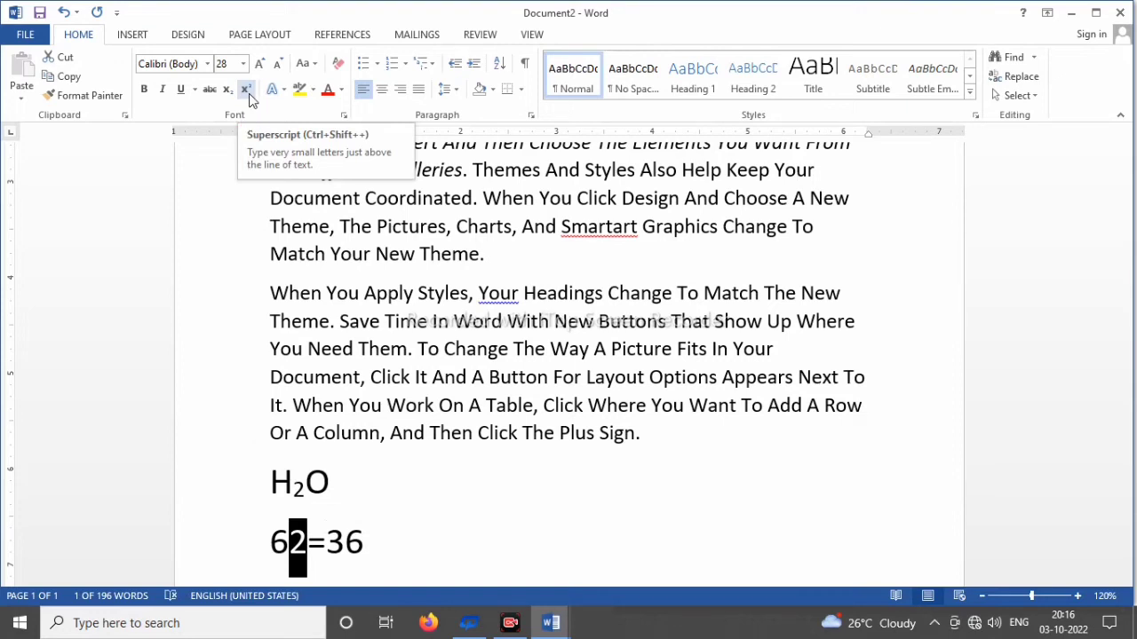
click(246, 89)
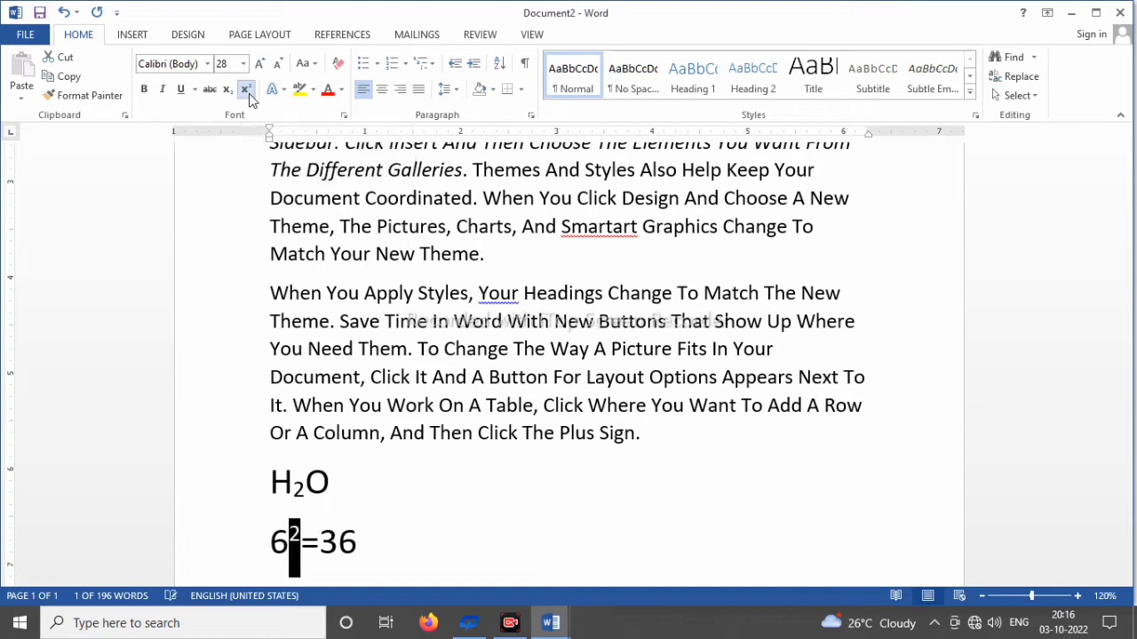
click(376, 552)
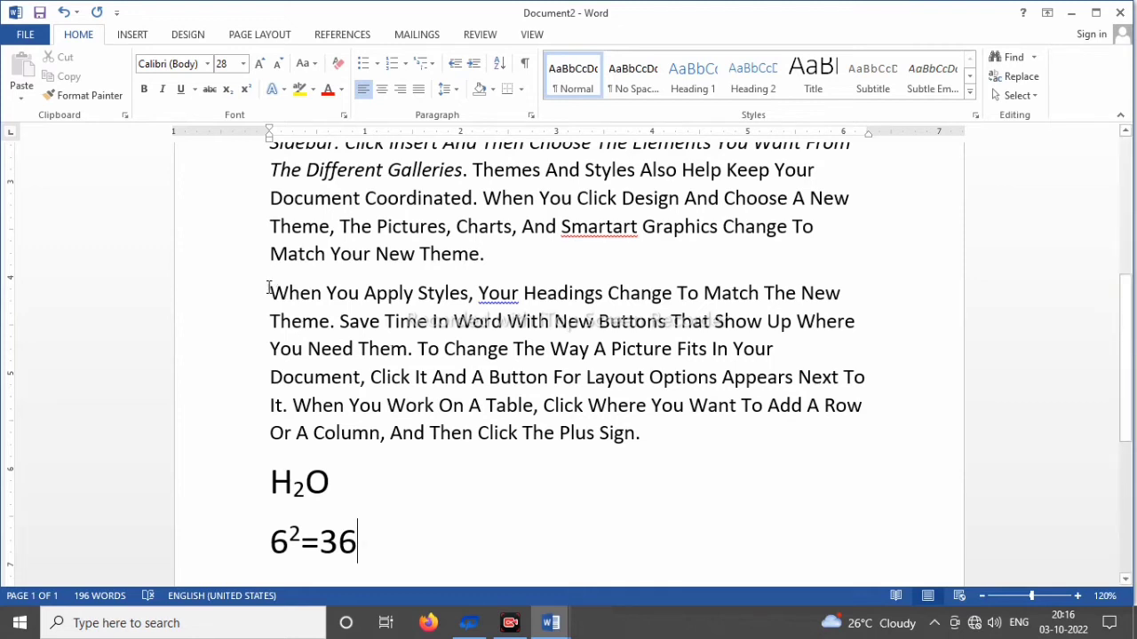
Step: Colour the third paragraph's text from "When You Apply Styles" through "Fits In Your" red
drag(268, 293, 774, 350)
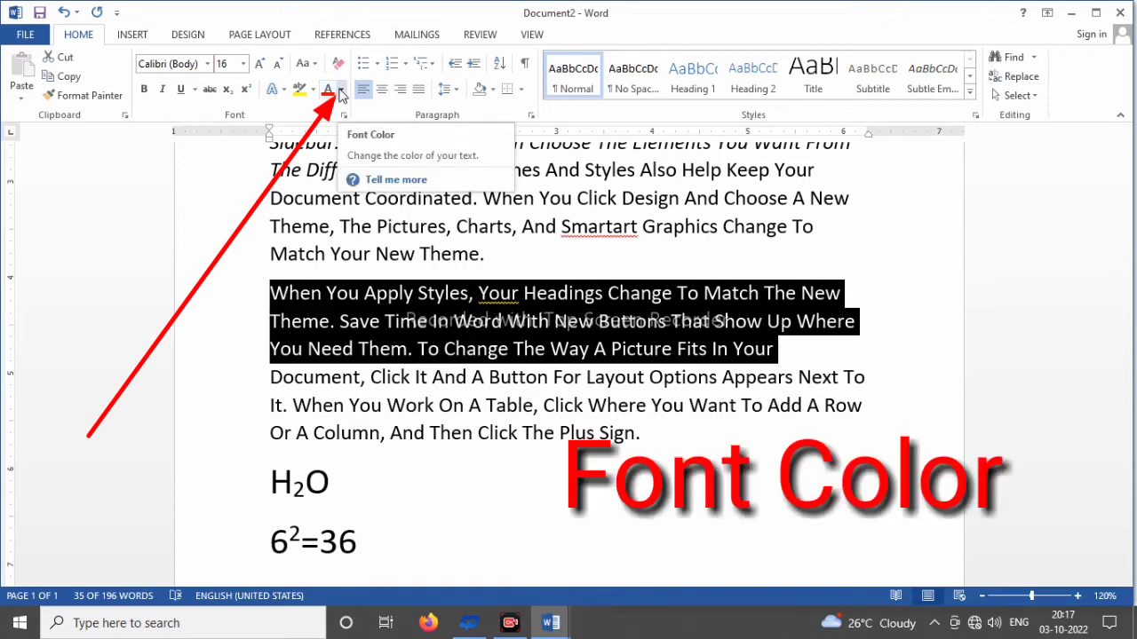
click(340, 90)
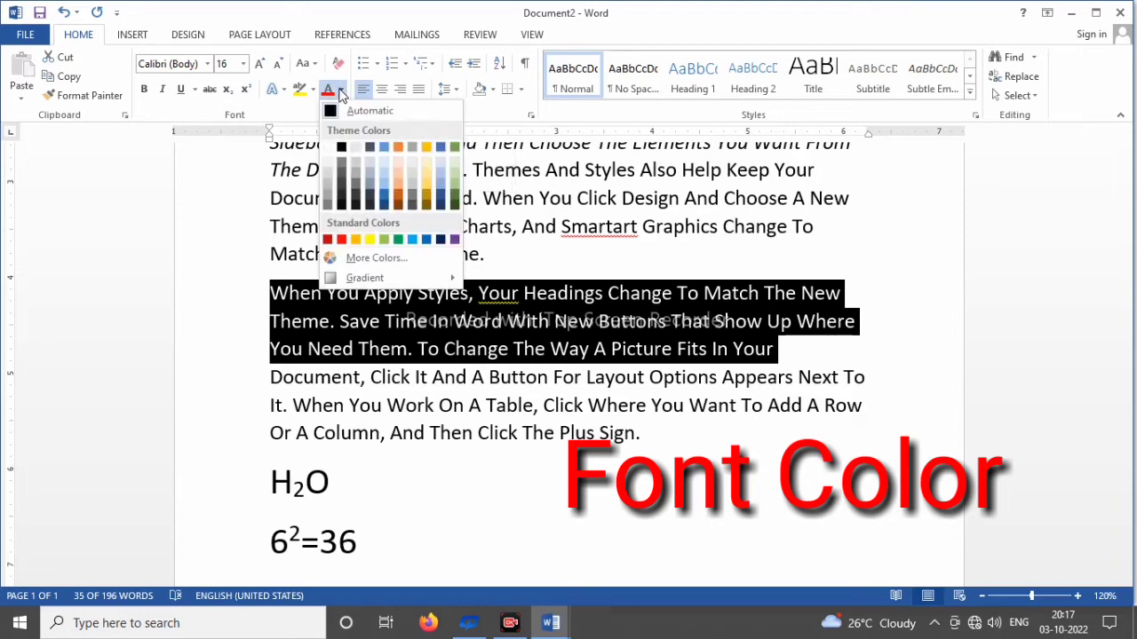
click(342, 240)
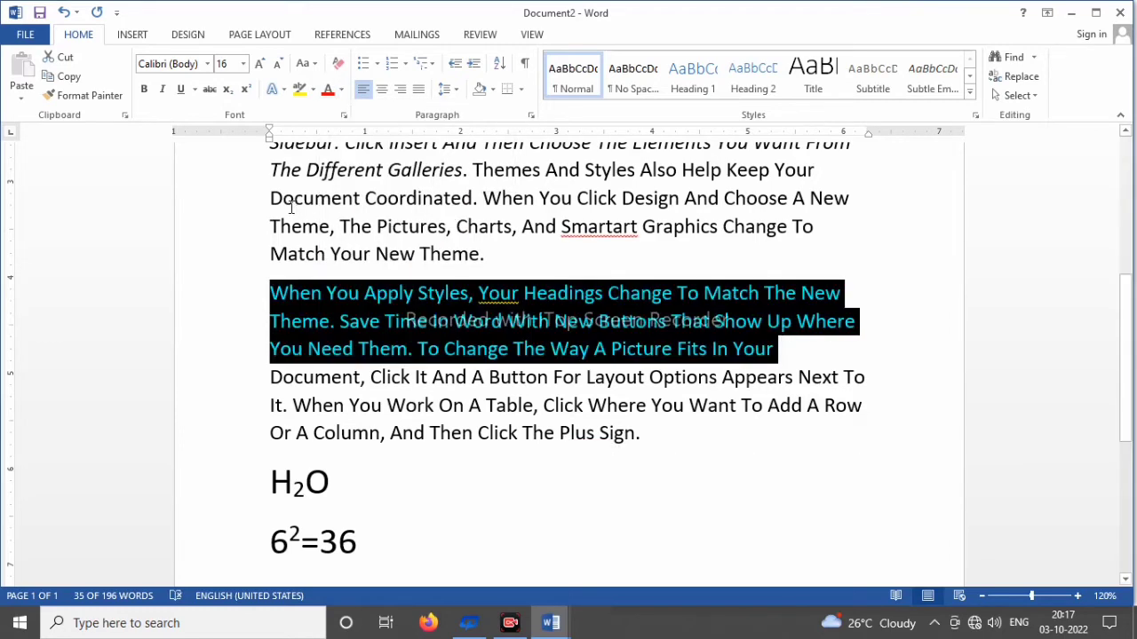
Step: Colour the second paragraph's text from "The Different Galleries" through "Match Your New Theme" light blue
drag(268, 167, 479, 255)
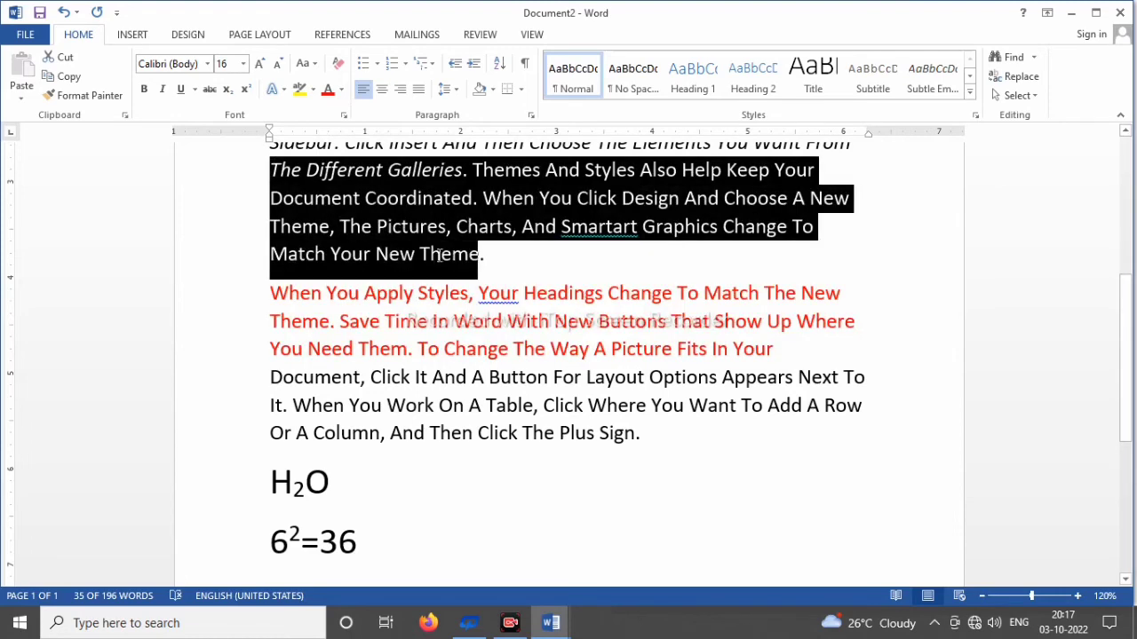
click(341, 89)
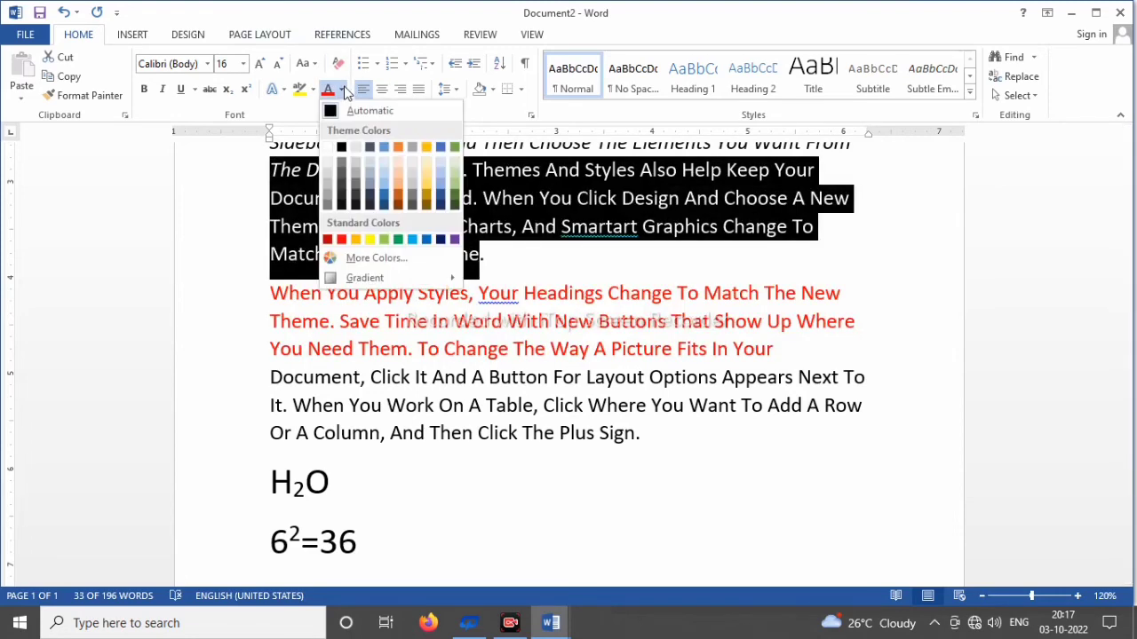
click(412, 240)
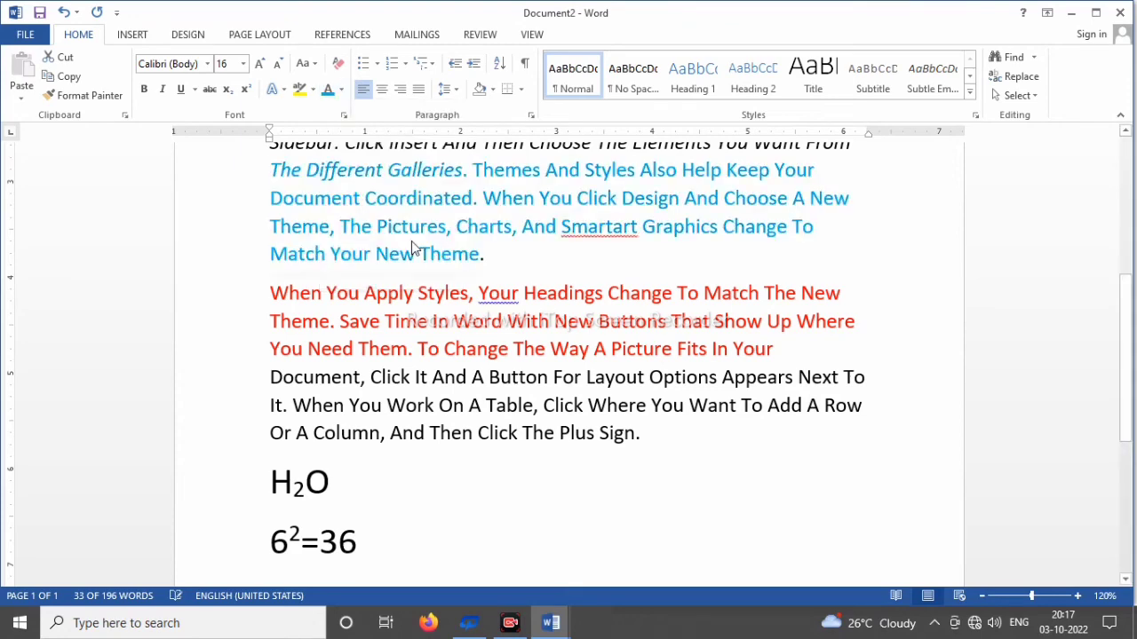
Step: Clear all formatting from the entire document and deselect the text
scroll(821, 280, up, 1)
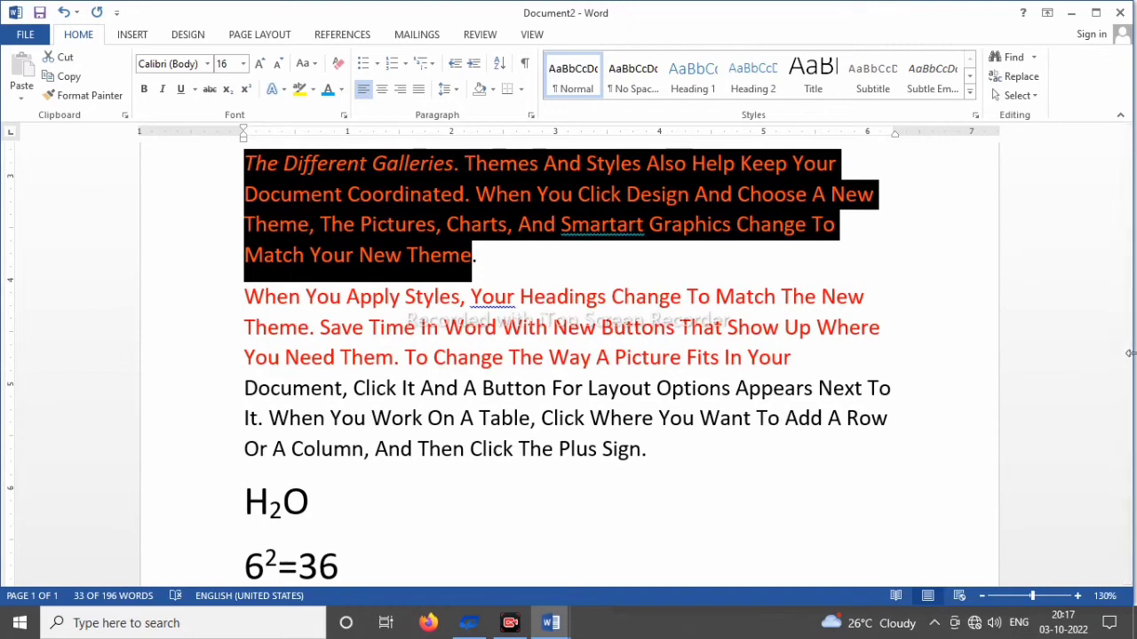
scroll(1126, 353, up, 2)
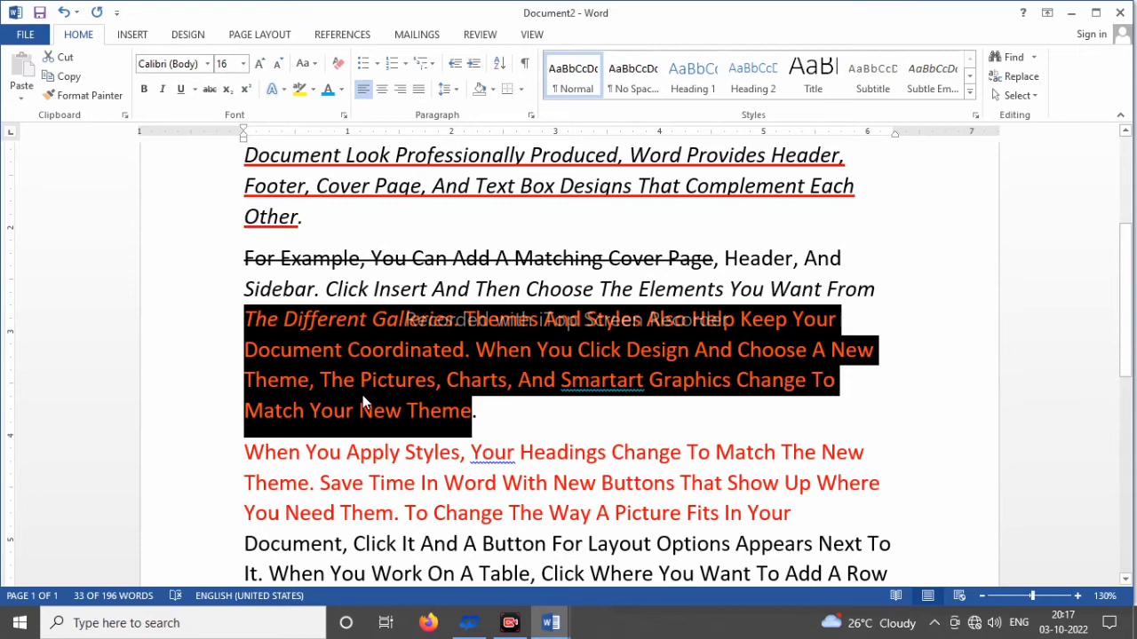
key(ctrl+a)
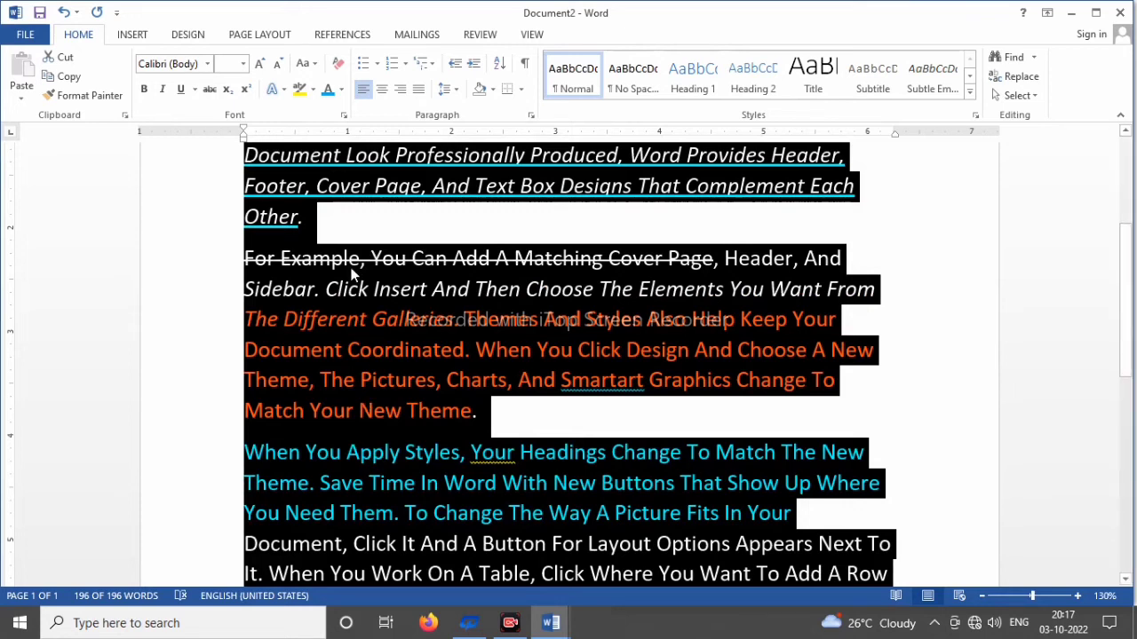
click(337, 71)
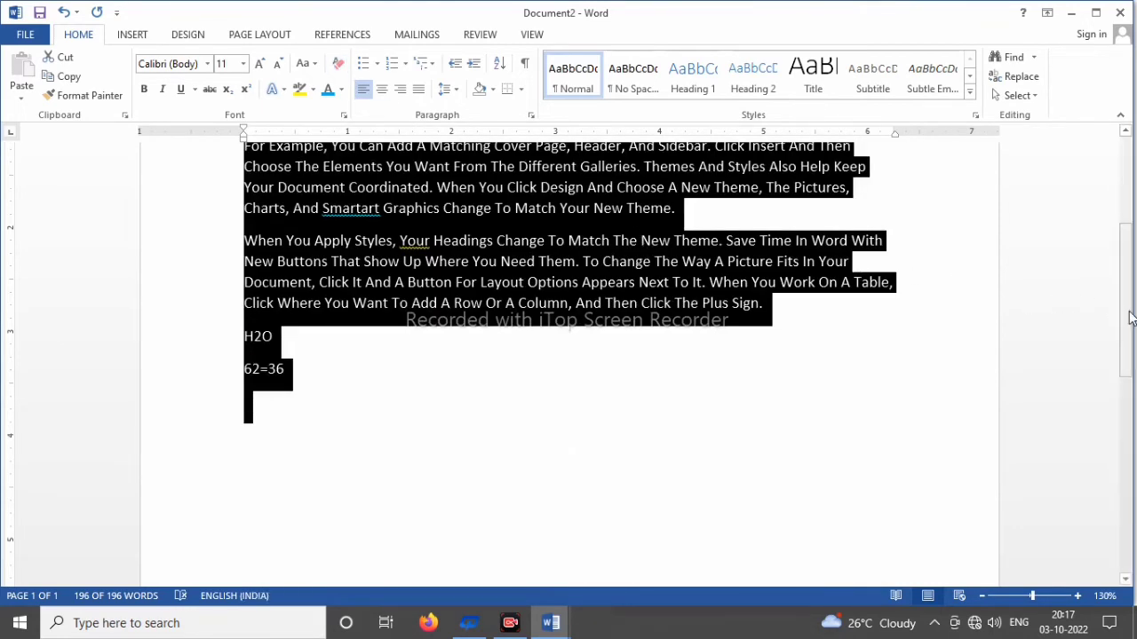
scroll(1124, 302, up, 3)
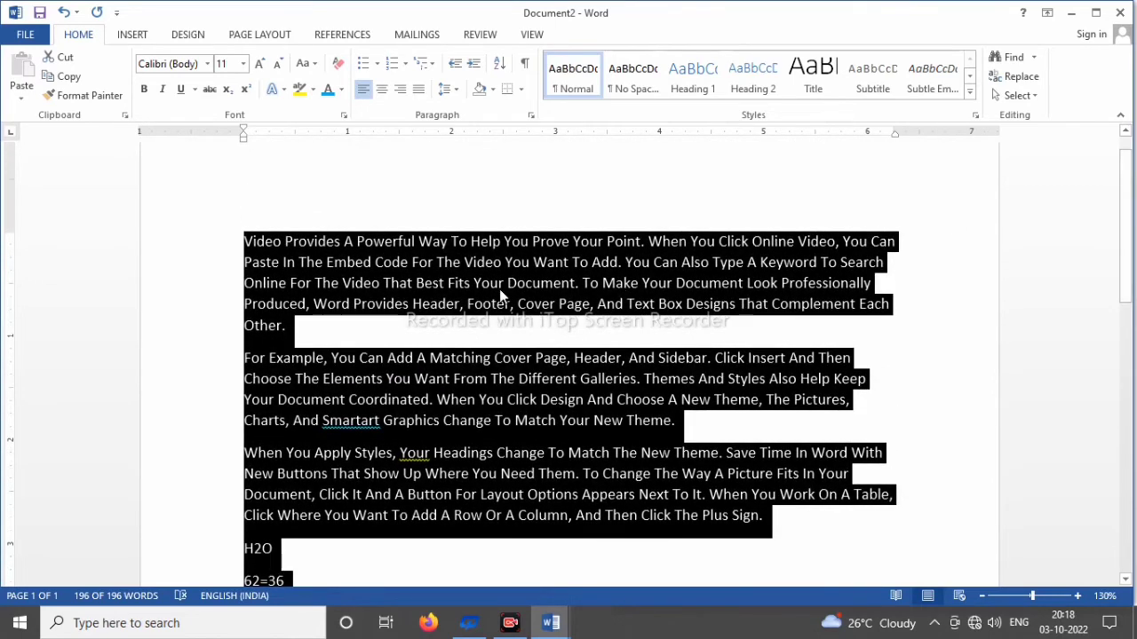
click(315, 338)
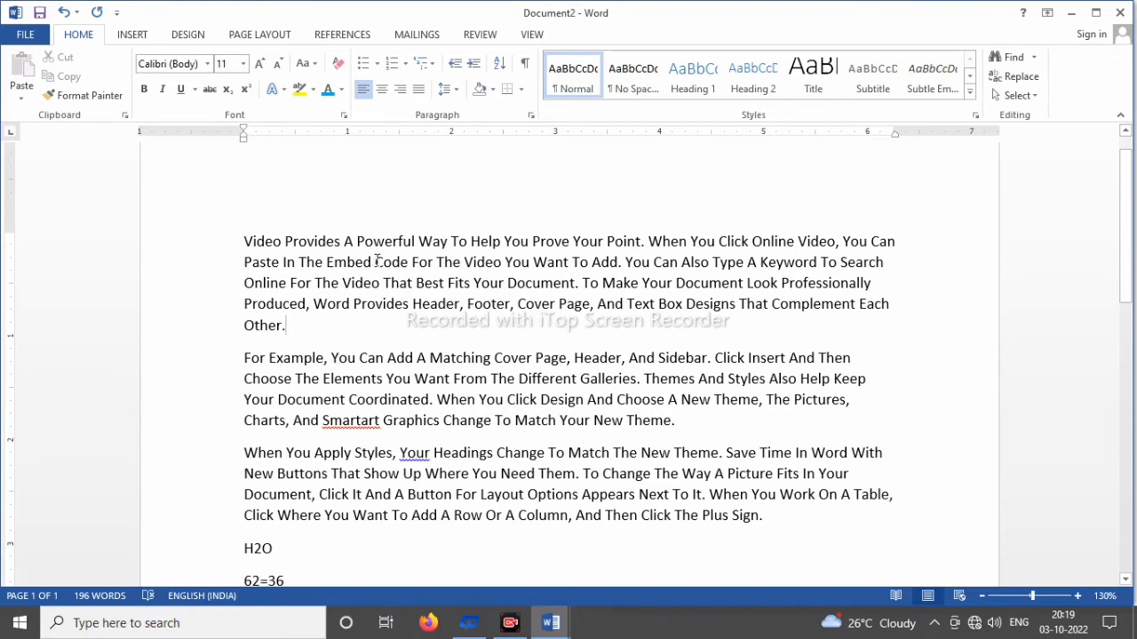
Step: Highlight "Code For The Video You Want To Add" in the first paragraph in Bright Green and clear the selection
drag(377, 261, 619, 262)
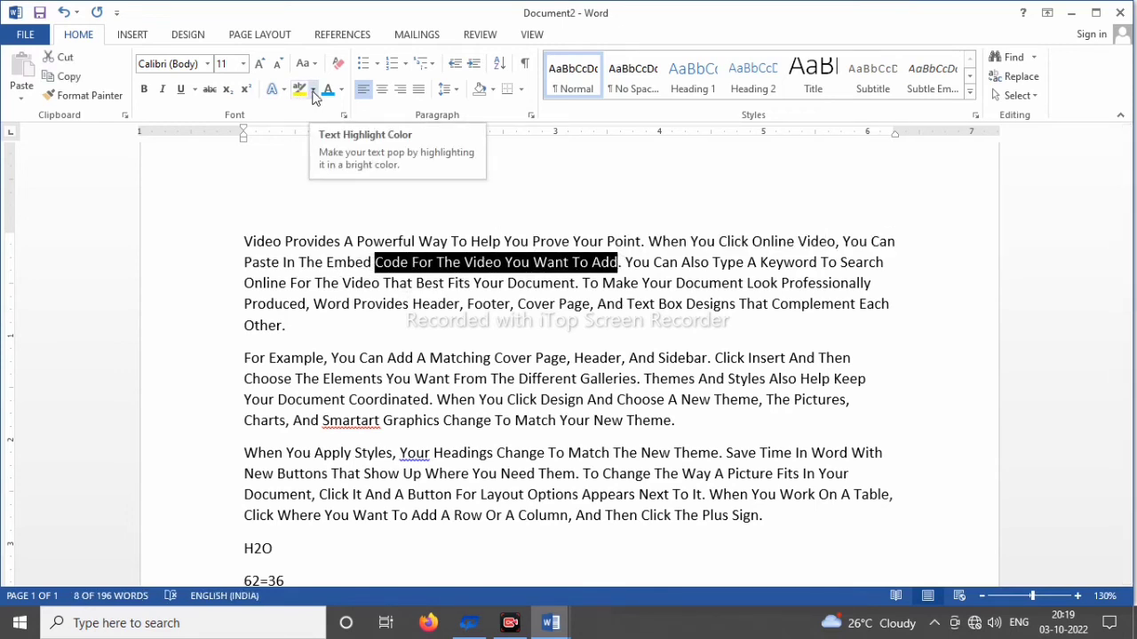
click(314, 90)
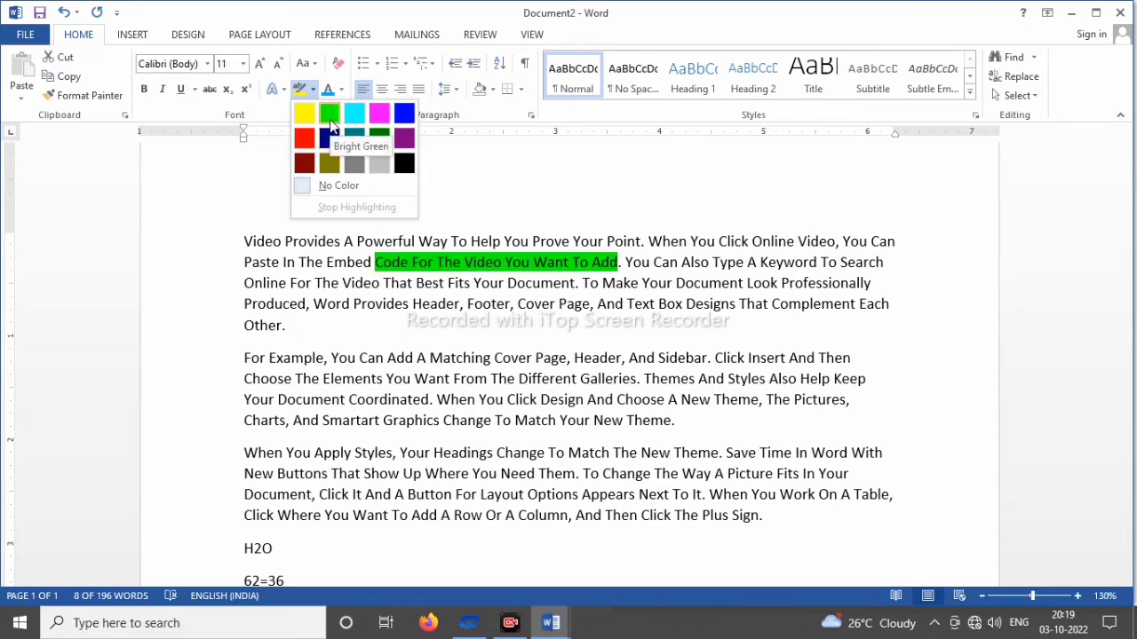
click(329, 113)
key(Right)
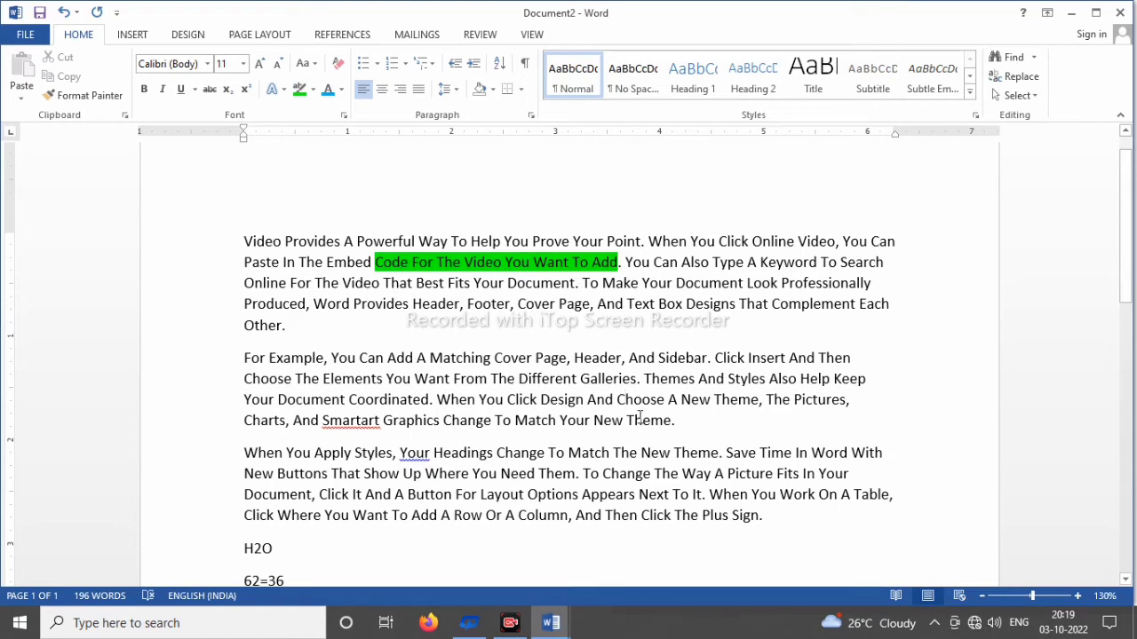
Step: Add a new line after "62=36", increase its font size to 72, and enter "A"
scroll(1128, 224, down, 5)
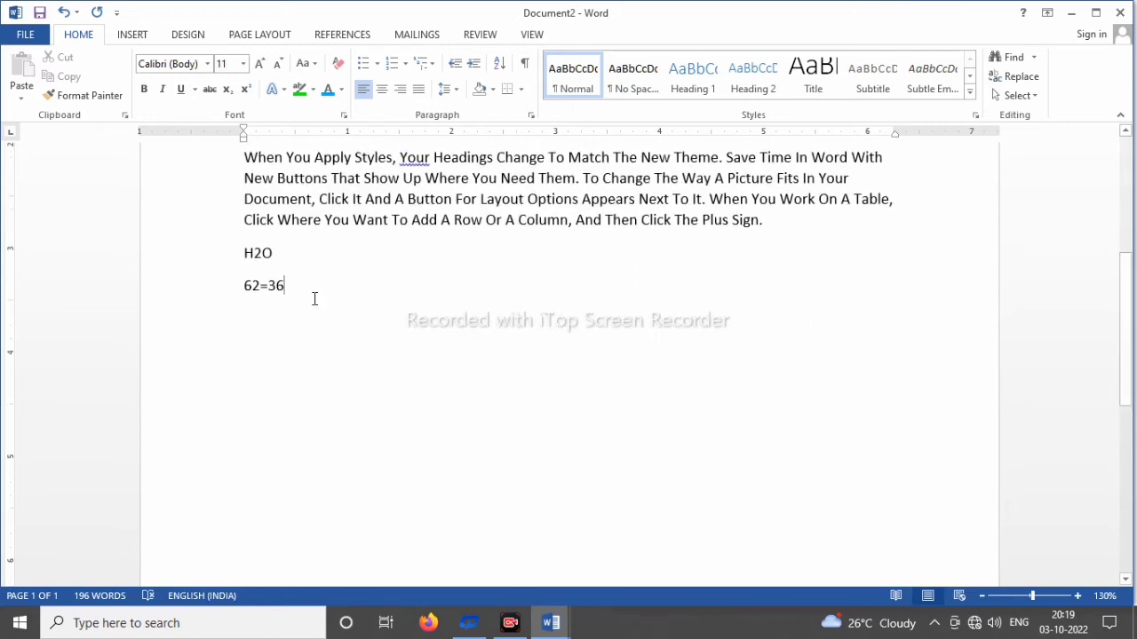
key(Return)
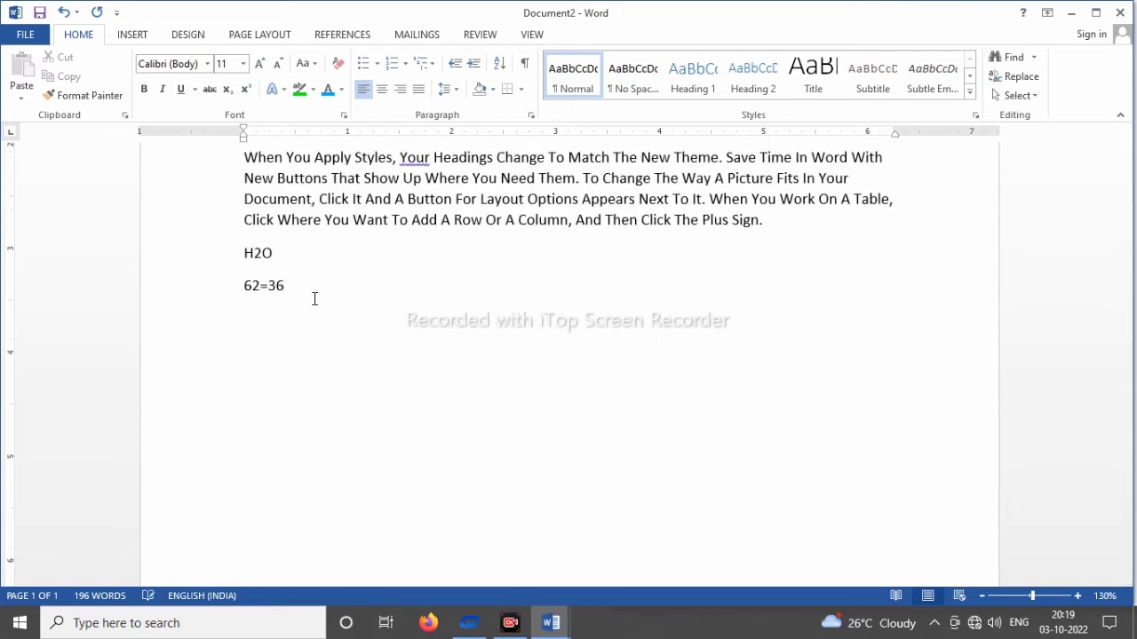
key(ctrl+shift+period)
key(ctrl+shift+period)
key(ctrl+shift+period)
key(ctrl+shift+period)
key(ctrl+shift+period)
key(ctrl+shift+period)
key(ctrl+shift+period)
key(ctrl+shift+period)
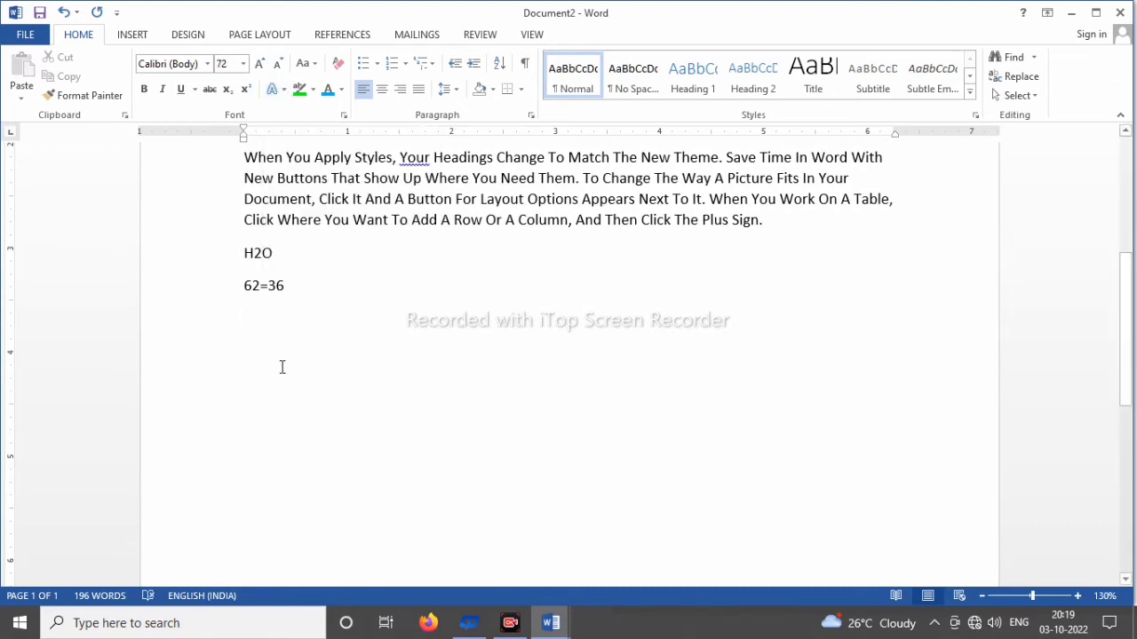
text(A)
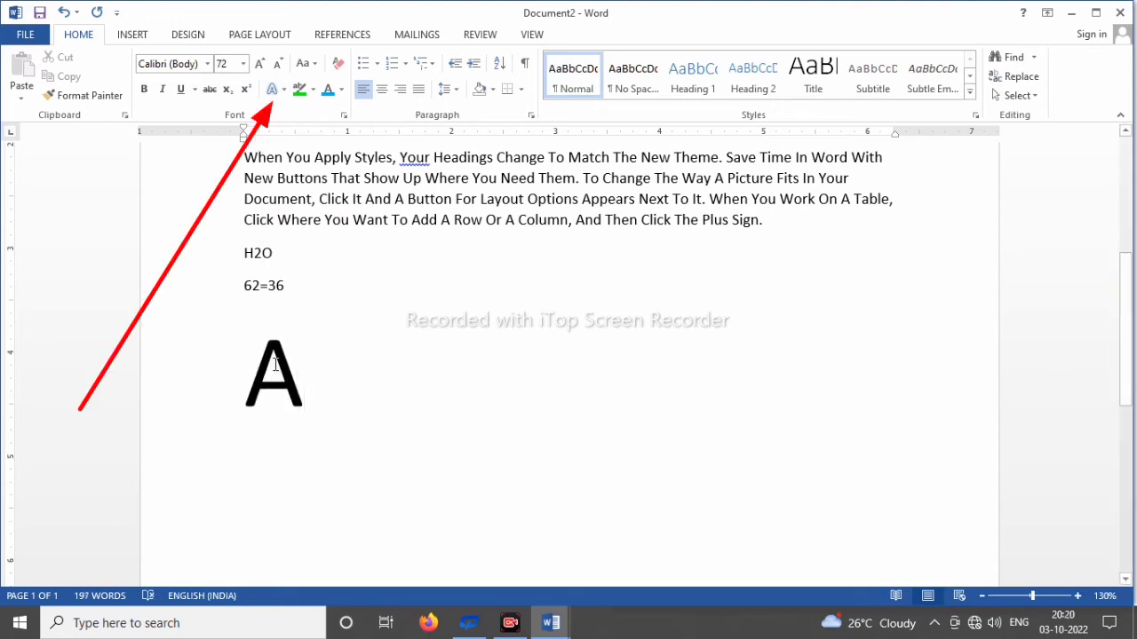
Step: Apply the text effect "Fill - Blue, Accent 1, Outline - Background 1, Hard Shadow - Accent 1" to the large "A"
drag(314, 371, 248, 368)
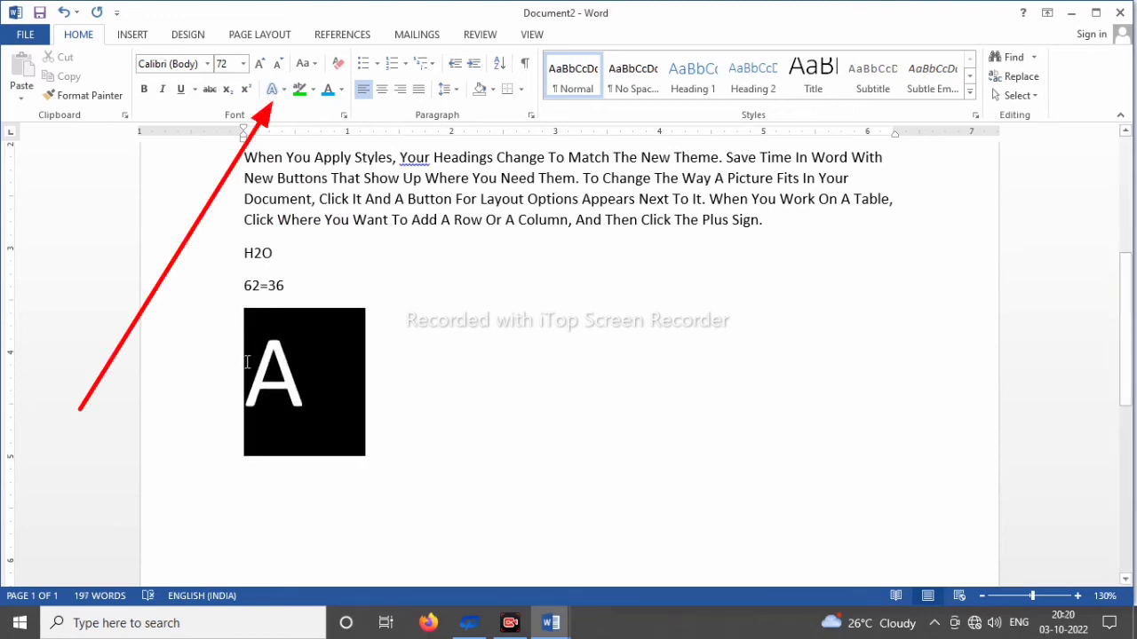
click(283, 90)
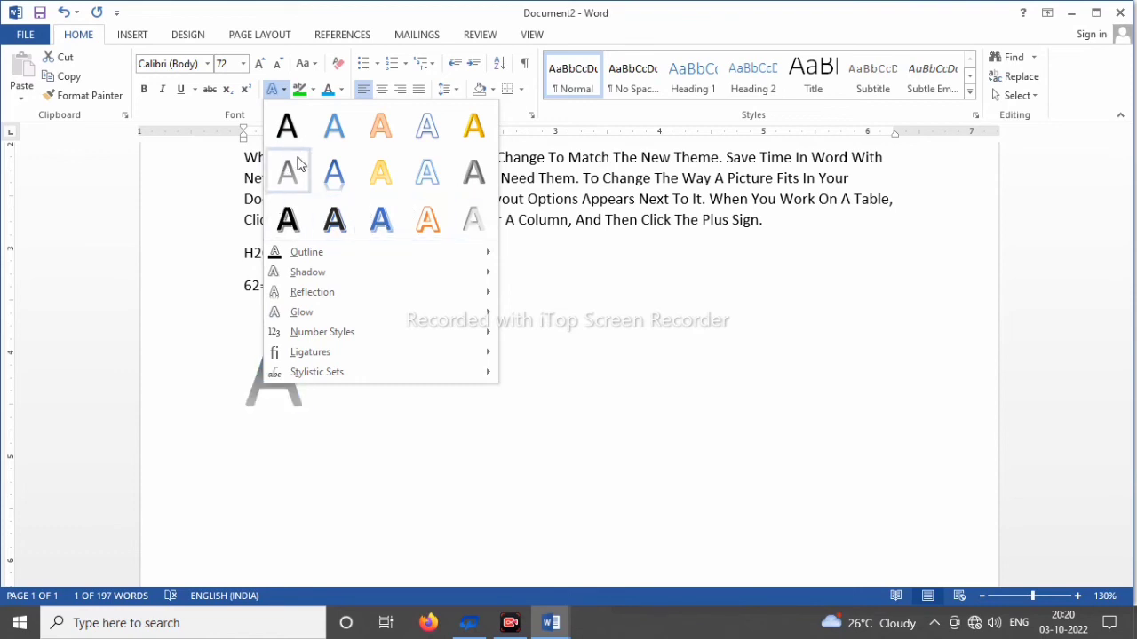
click(382, 220)
Step: Indent the large "A" to a little past the 3.5-inch mark on the ruler
click(252, 367)
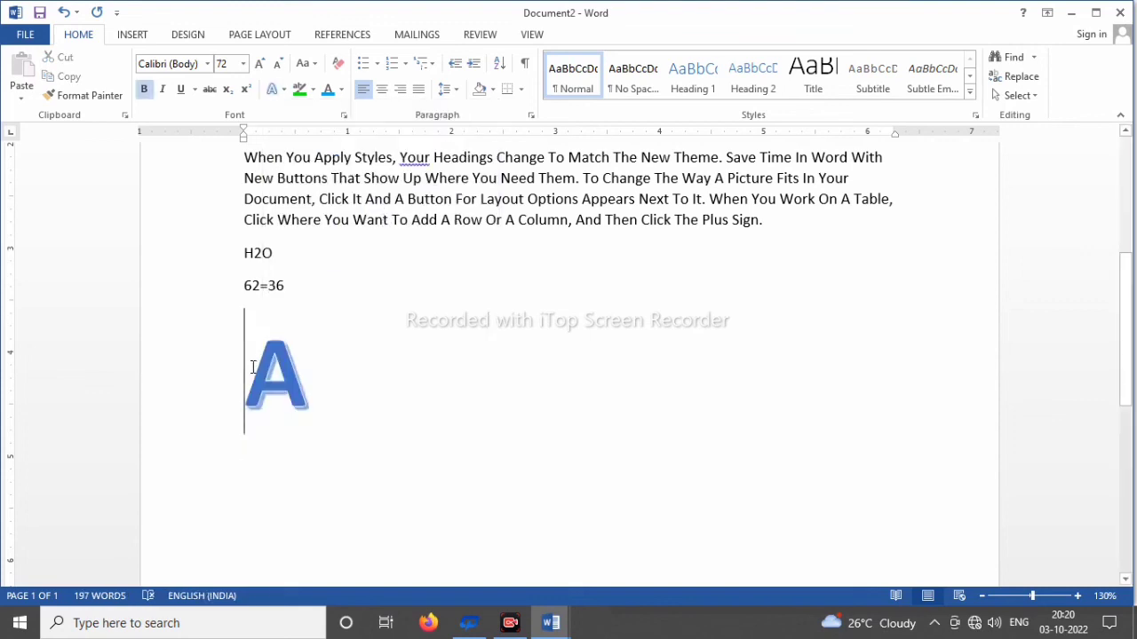
key(Tab)
key(Tab)
key(Tab)
key(Tab)
key(Tab)
key(Tab)
key(Tab)
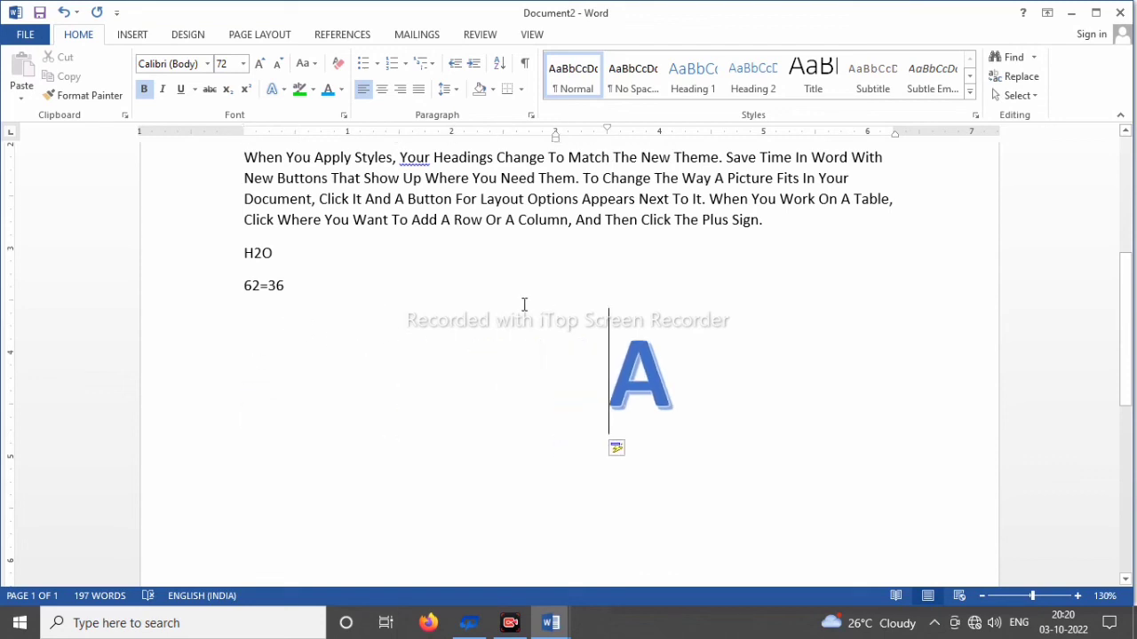
Step: Give the large "A" a red outline from the standard colours through the text effects and clear the selection
double_click(620, 373)
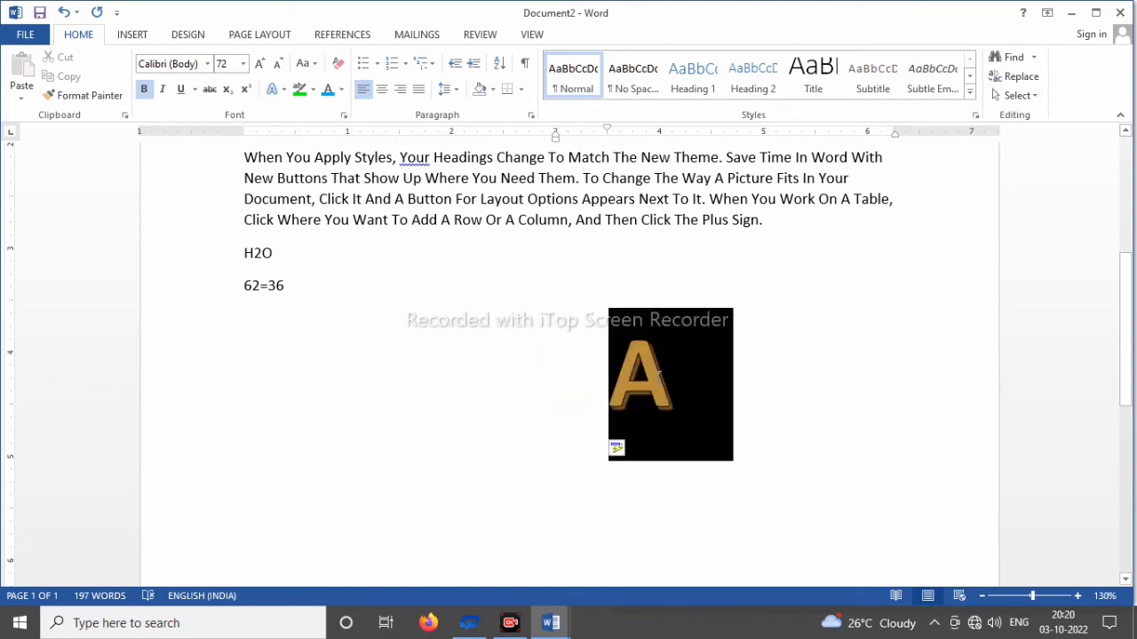
click(284, 93)
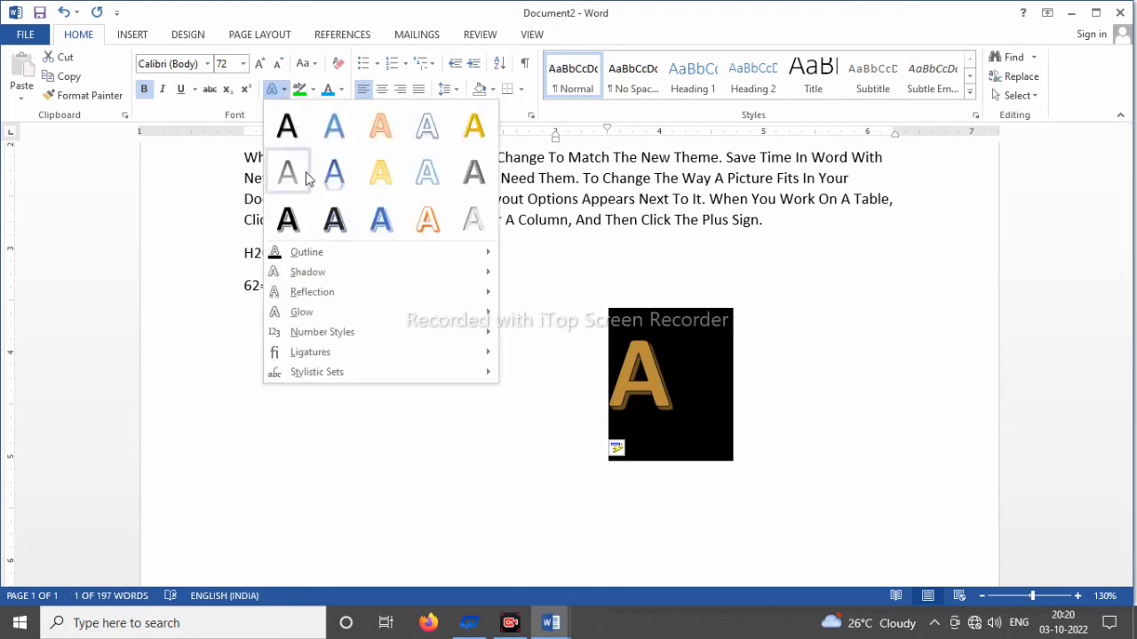
mouse_move(315, 252)
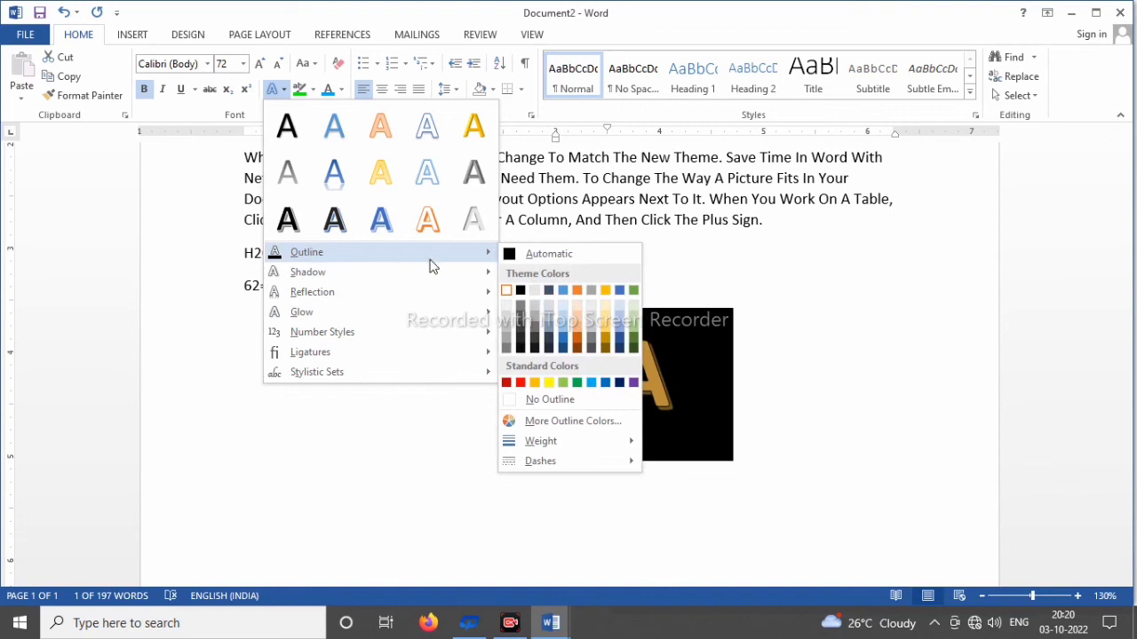
click(521, 383)
click(600, 464)
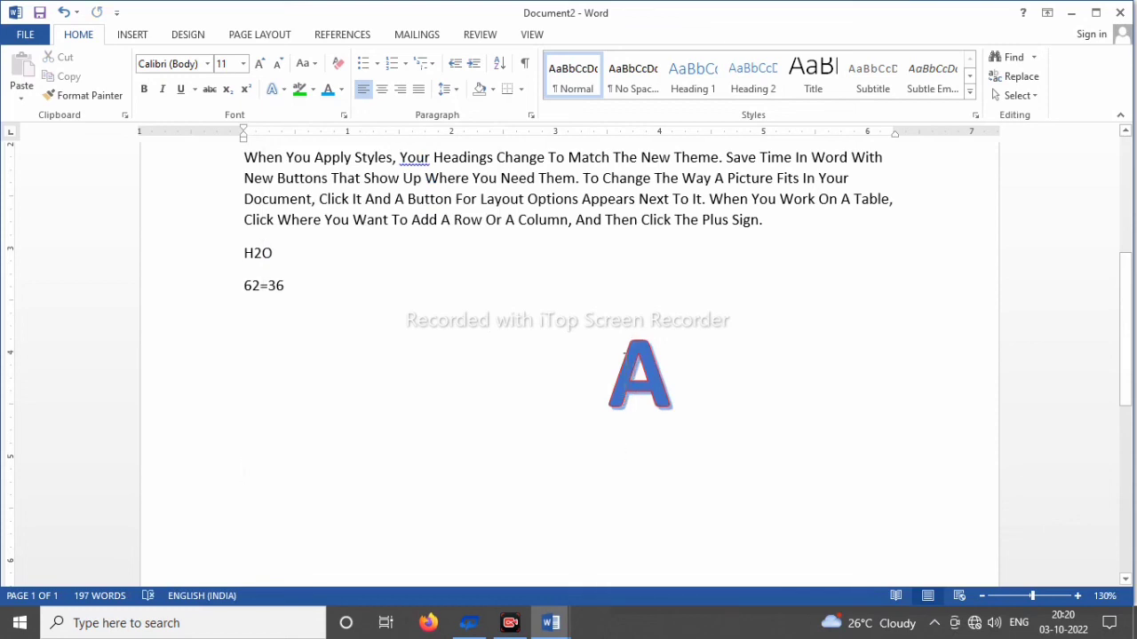
Step: Insert an empty line before the large "A" and increase the font size at the insertion point to 80
click(610, 359)
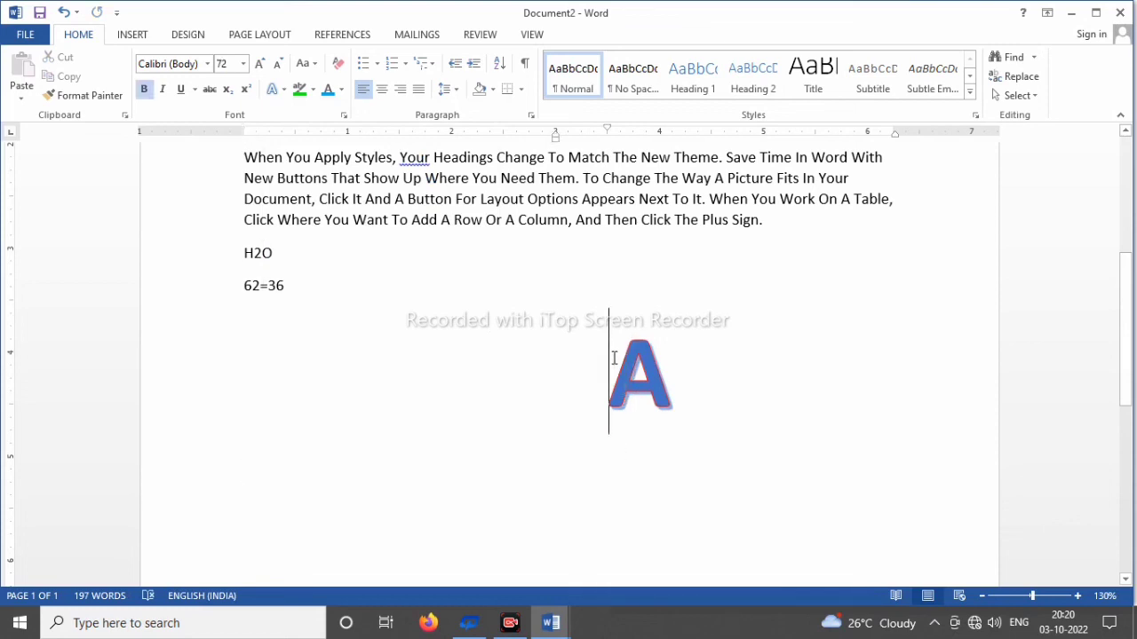
key(Return)
key(ctrl+shift+period)
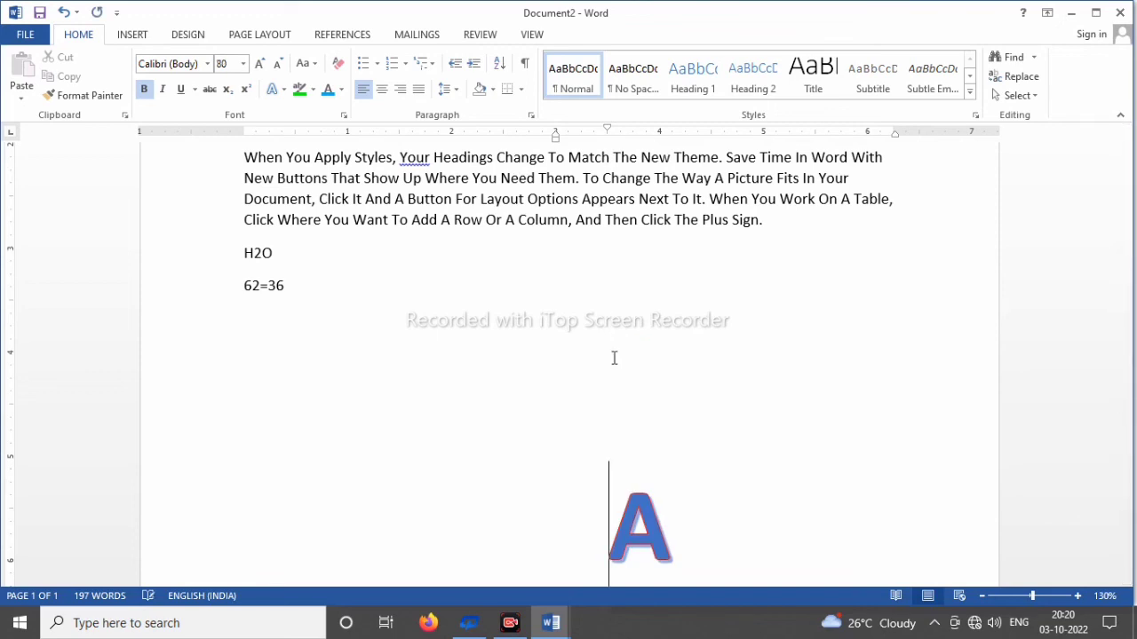
Step: Apply the perspective shadow text effect that falls below the letter to the large "A"
double_click(639, 519)
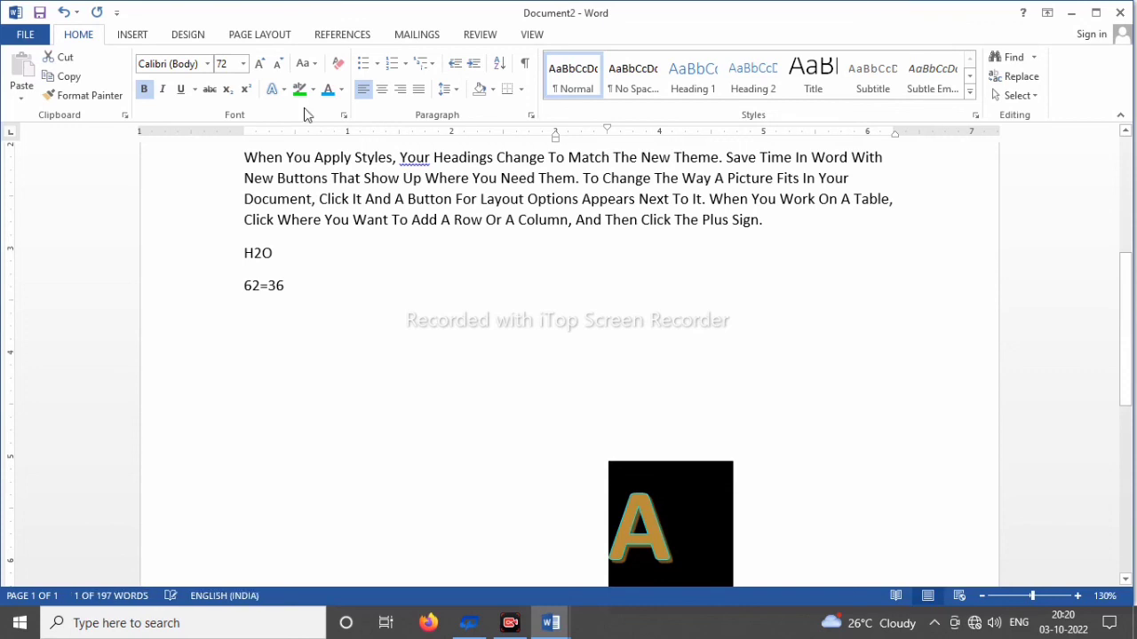
click(278, 92)
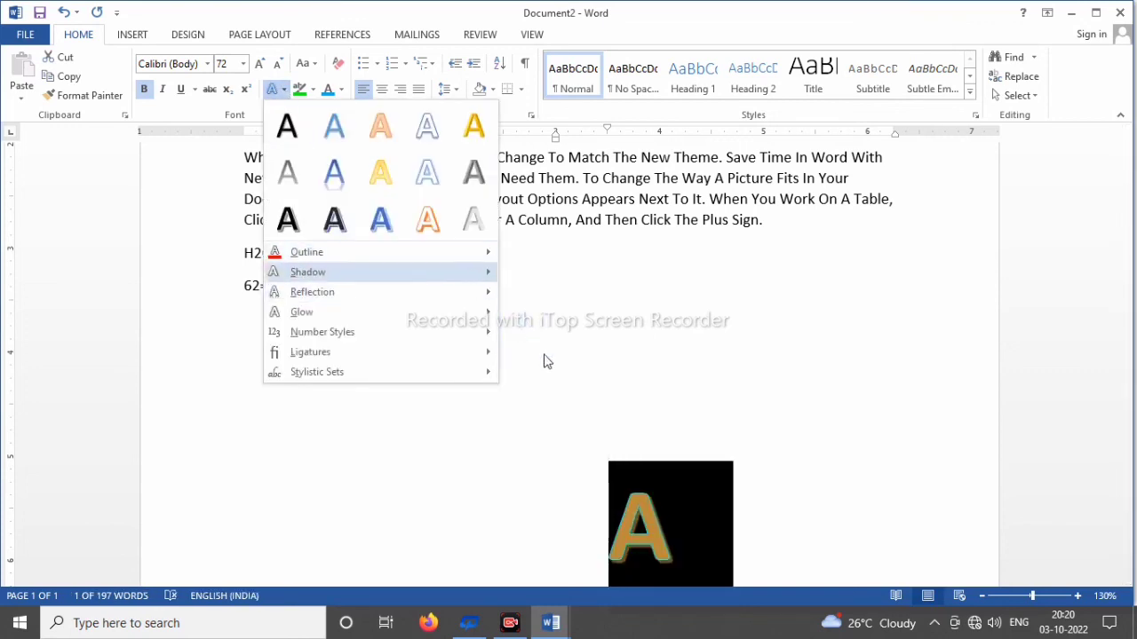
mouse_move(456, 272)
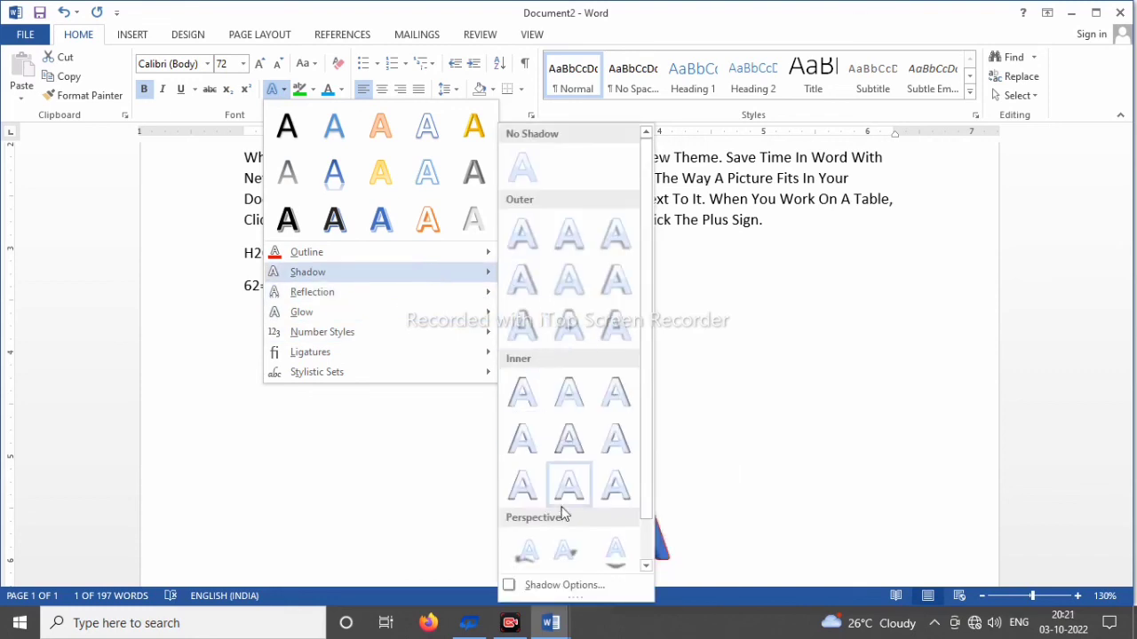
click(619, 542)
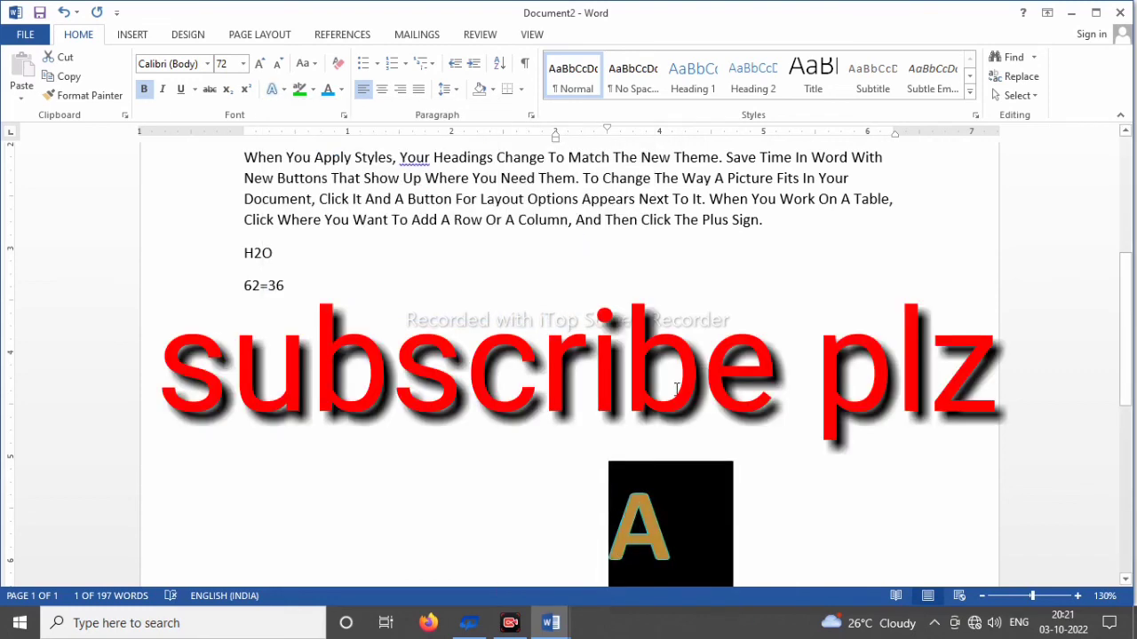